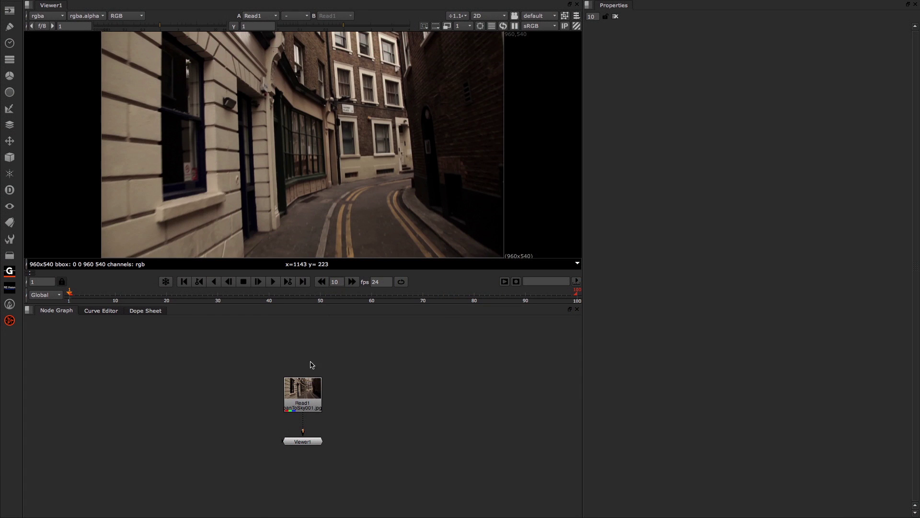
Drag the Read1 alley footage node slightly upward to leave room below it.
left_click_drag(303, 398, 303, 379)
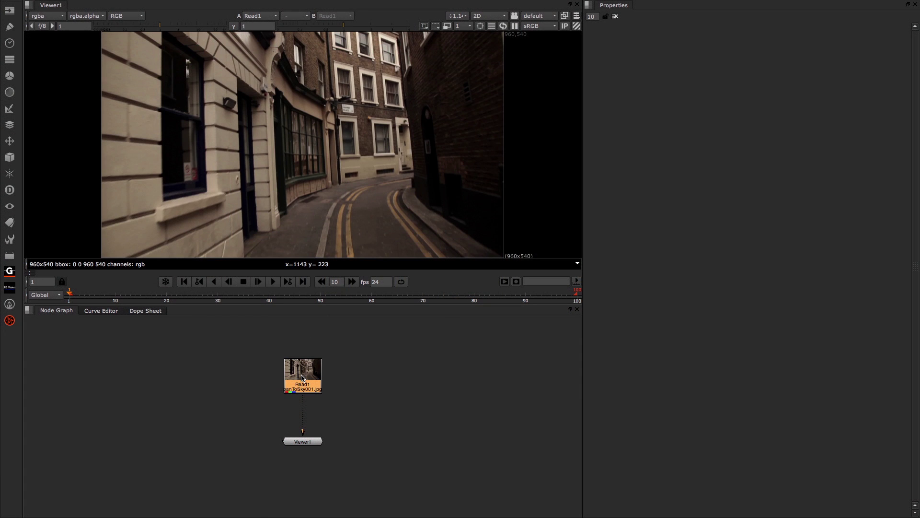
Insert a CameraTracker node under Read1 and show its UserTracks list.
left_click(9, 158)
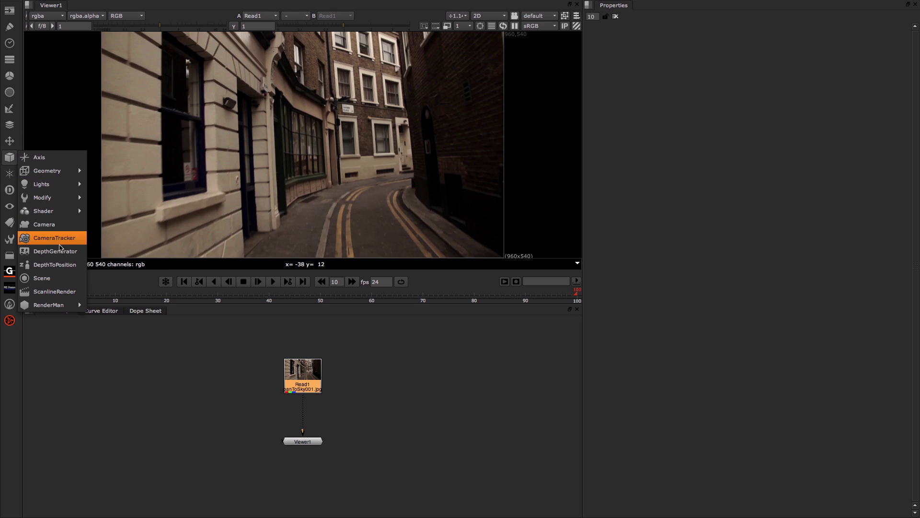
key("Escape")
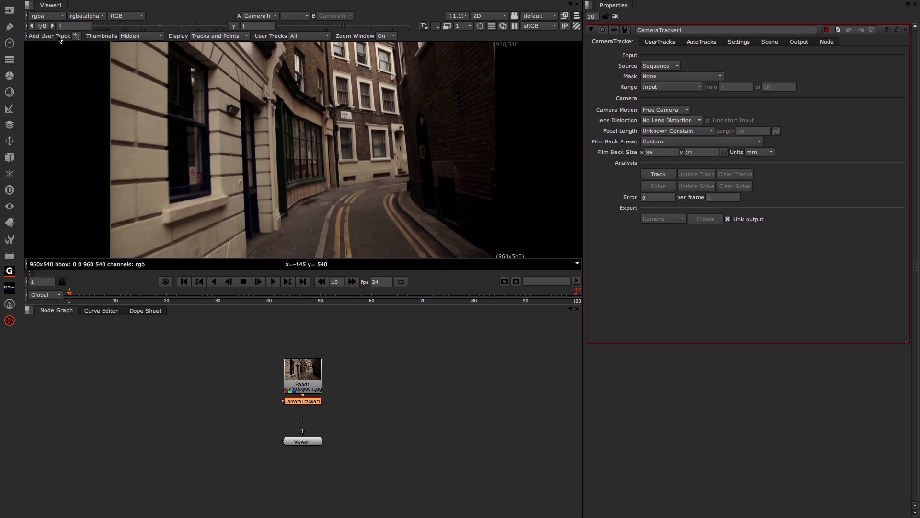
left_click(76, 36)
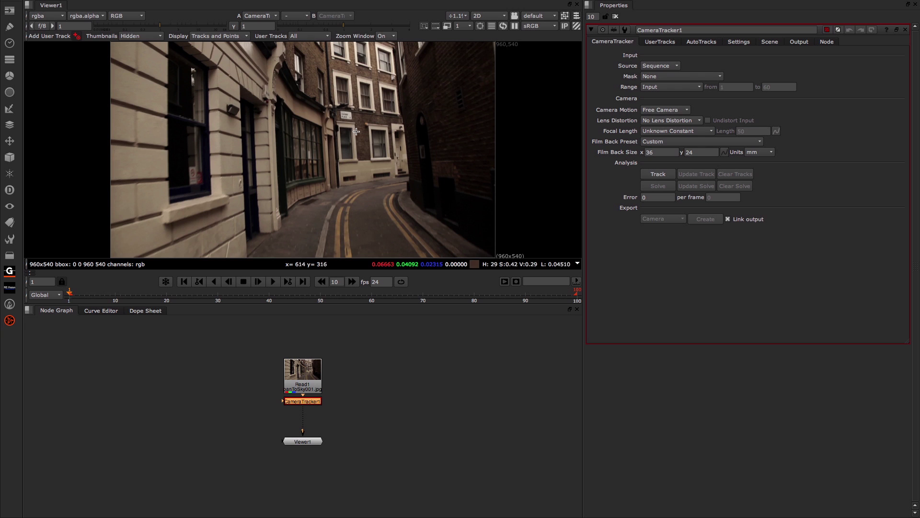
left_click(77, 36)
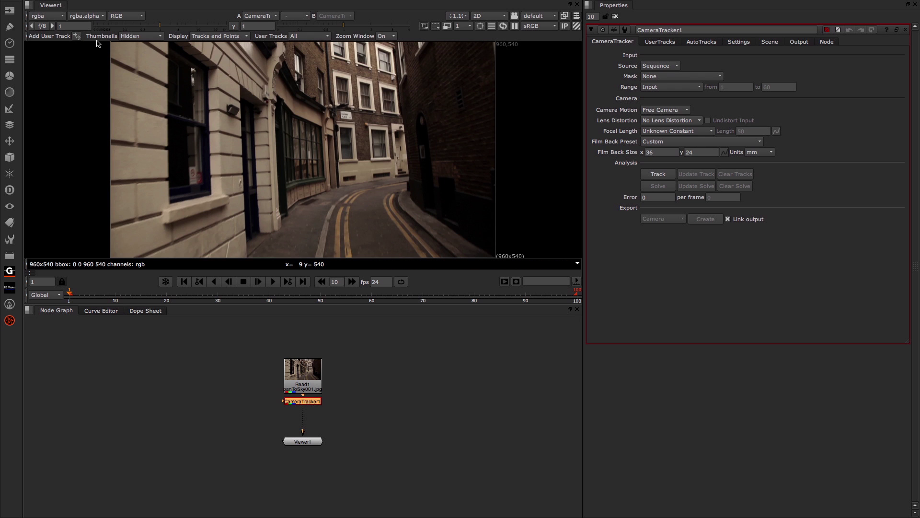
left_click(660, 43)
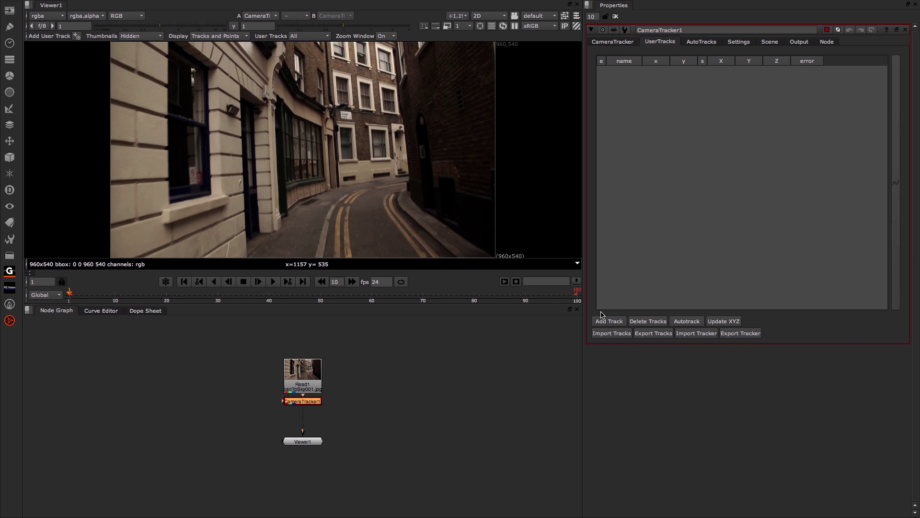
Delete the default centre user track and place a user track on the street sign at 576, 349.
left_click(615, 323)
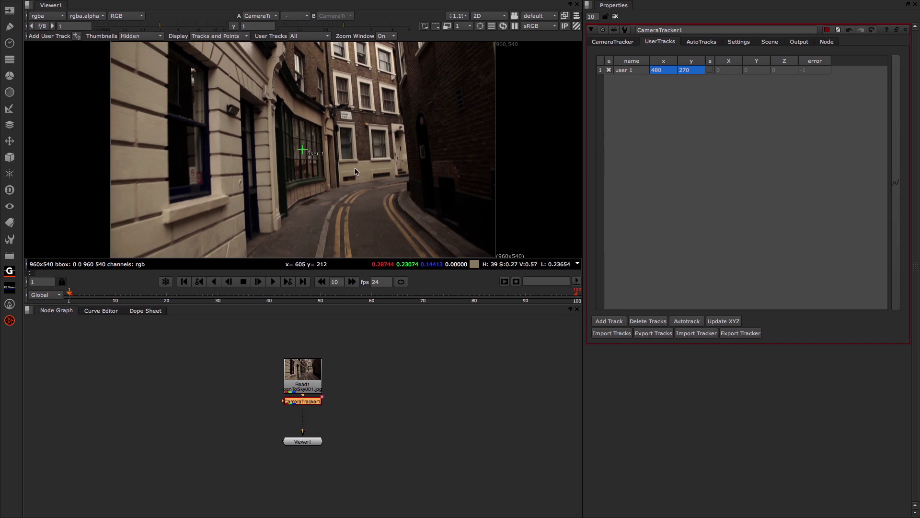
left_click(302, 150)
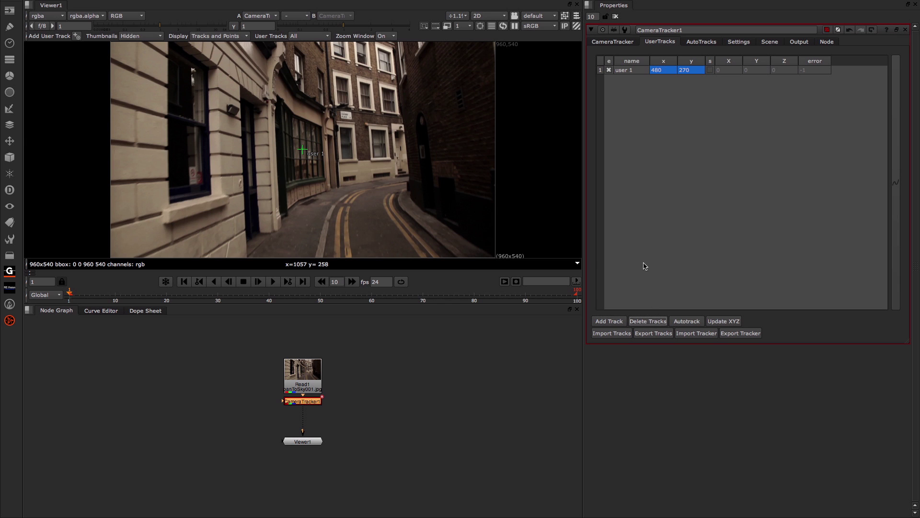
left_click(630, 71)
left_click(648, 321)
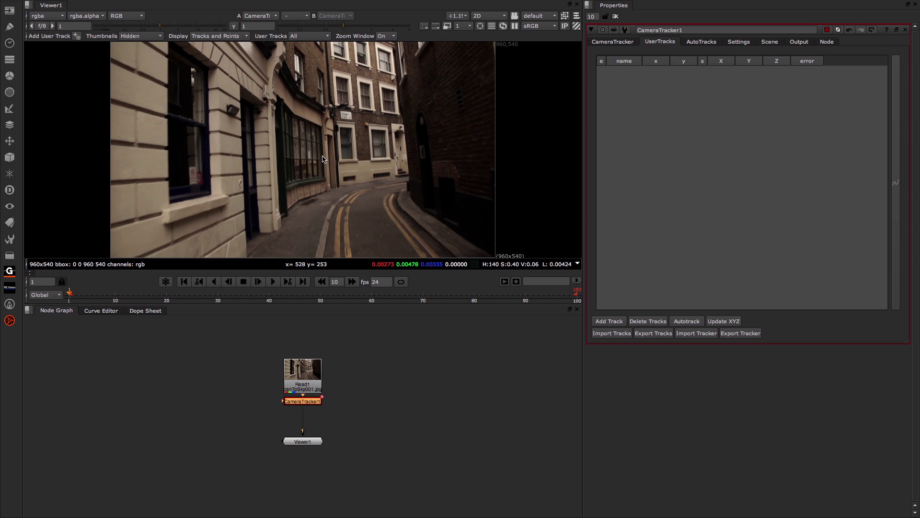
key("ctrl+alt")
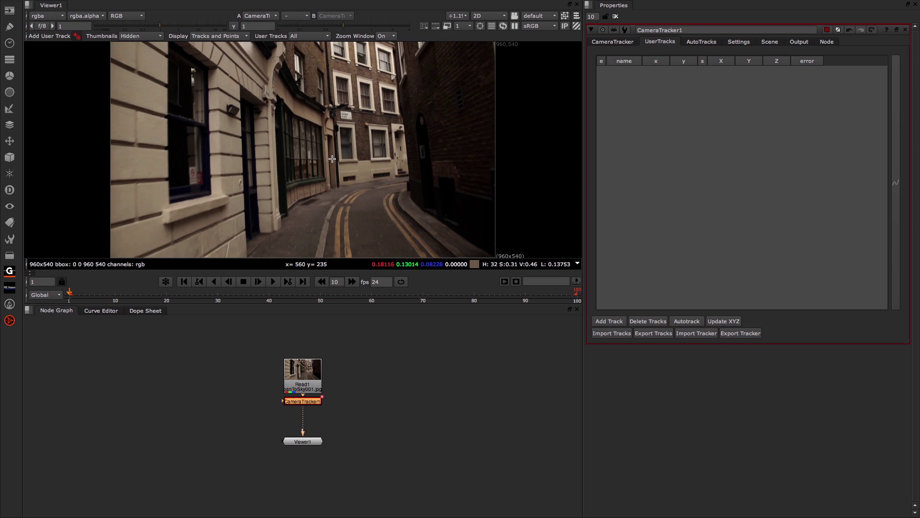
left_click(343, 119, "ctrl+alt")
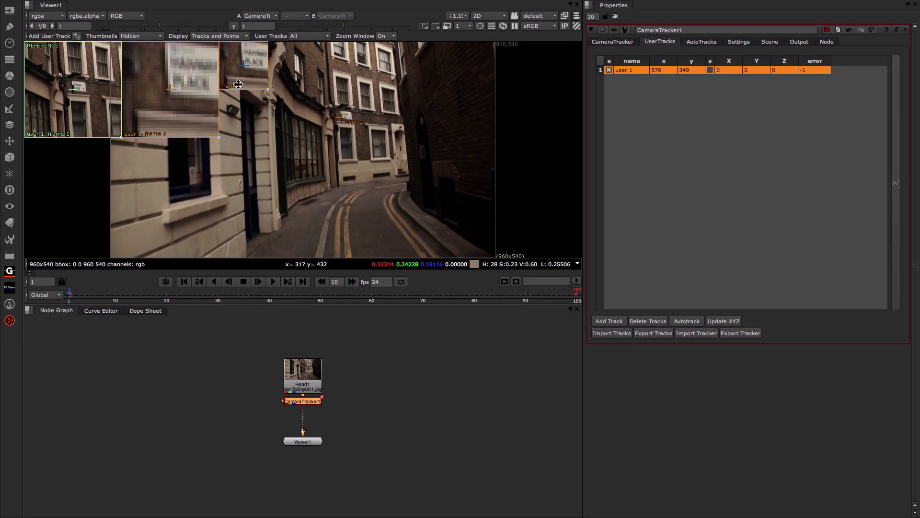
Check the street-sign track at frames 26 and 1, then delete user 1.
left_click(198, 293)
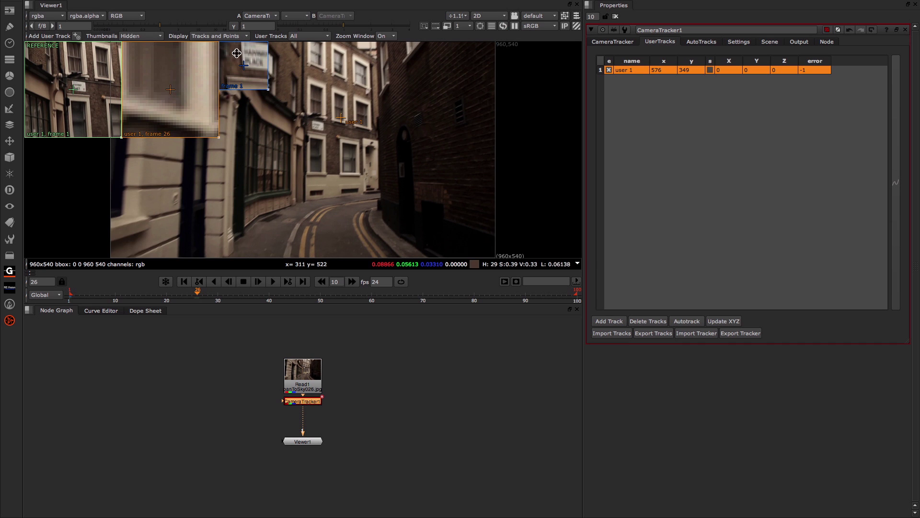
left_click(242, 76)
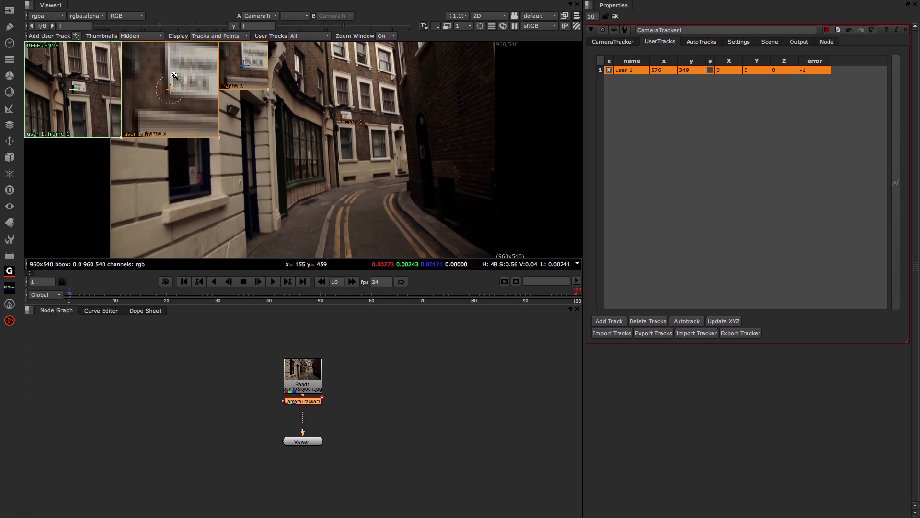
scroll(180, 70, "up", 3)
scroll(187, 72, "down", 3)
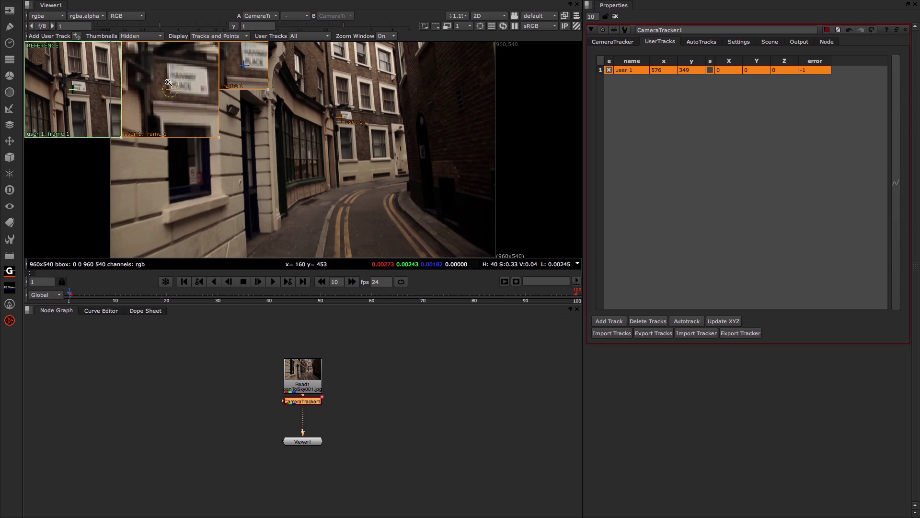
scroll(179, 79, "down", 5)
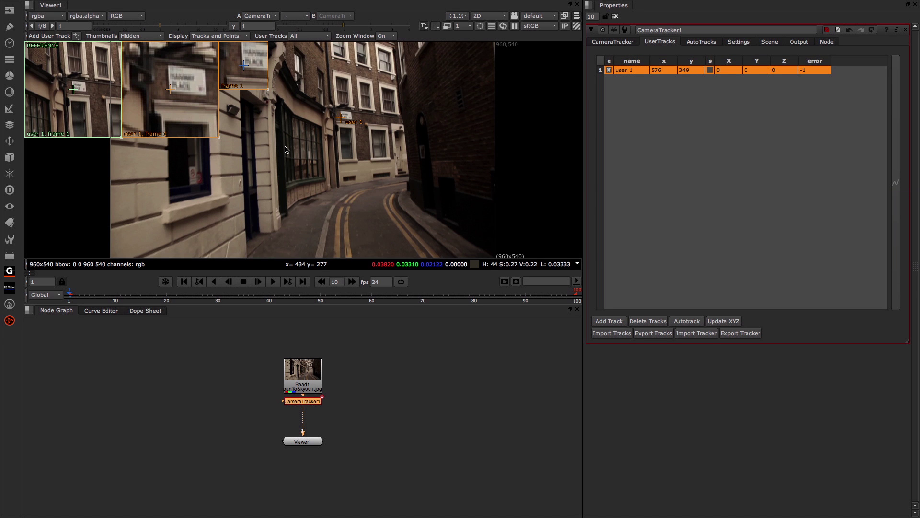
left_click(651, 322)
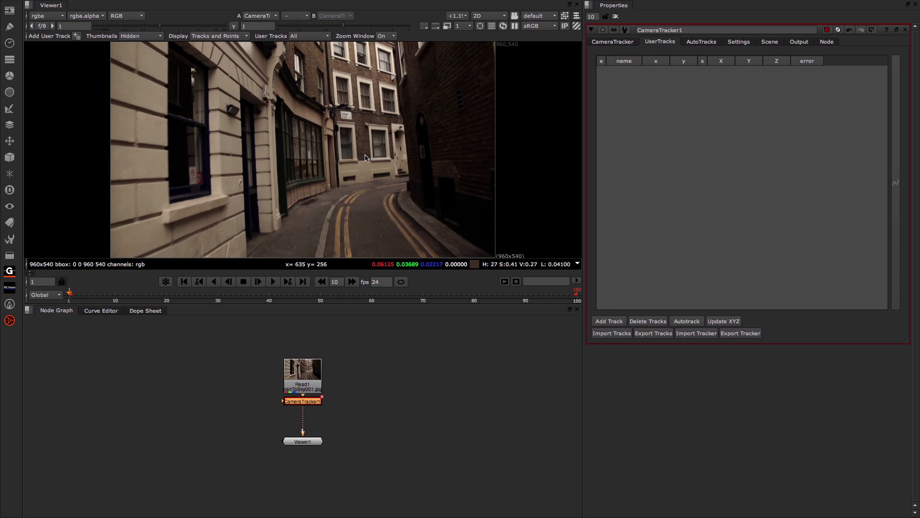
Zoom onto the street sign and place a user track beside it at x 601.5.
left_click(76, 37)
scroll(341, 113, "up", 2)
scroll(341, 112, "up", 5)
scroll(341, 112, "up", 1)
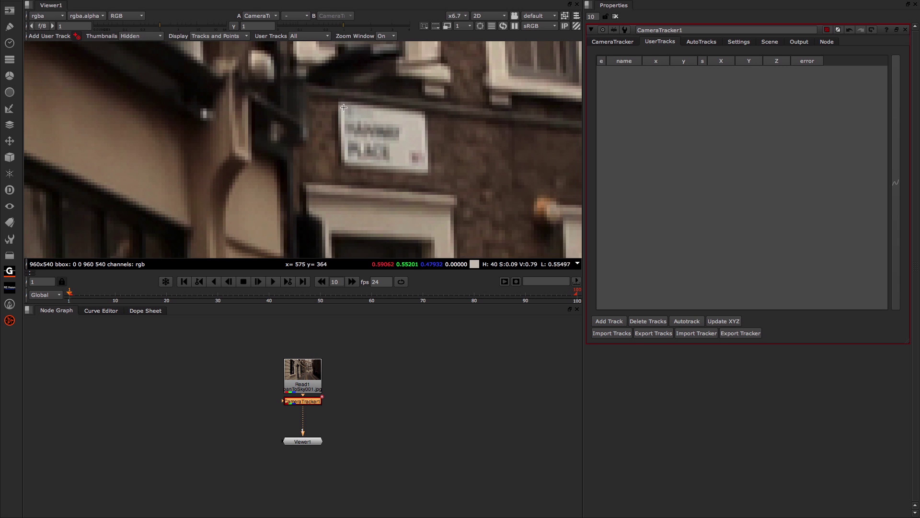
left_click(428, 171)
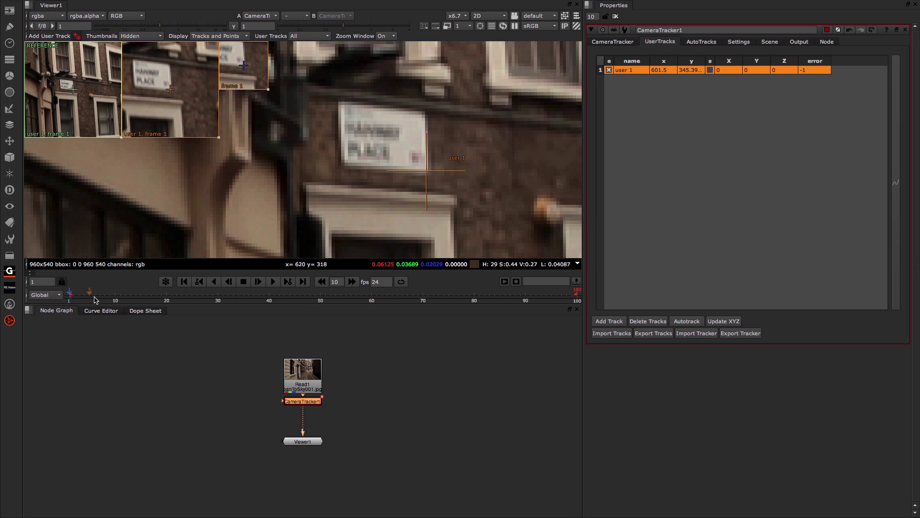
Autotrack user 1 through the shot, moving the Progress dialog off the image.
left_click(688, 321)
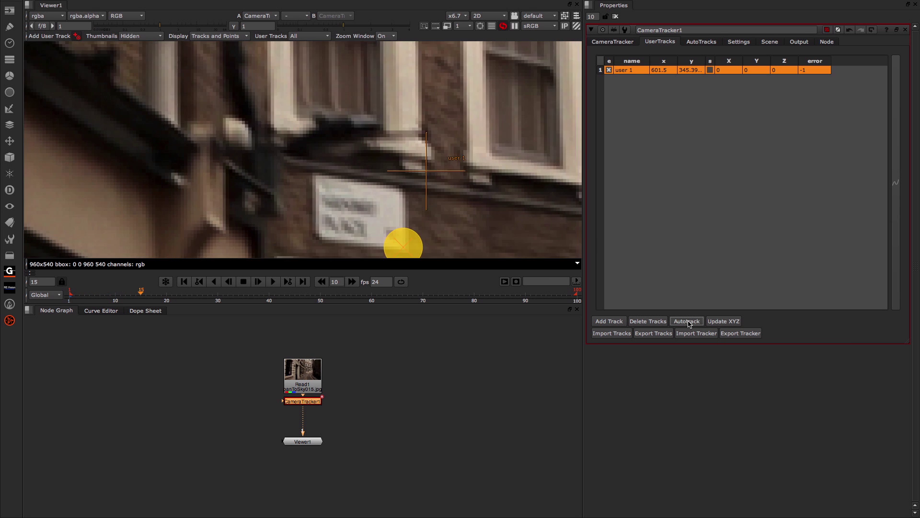
scroll(479, 185, "down", 5)
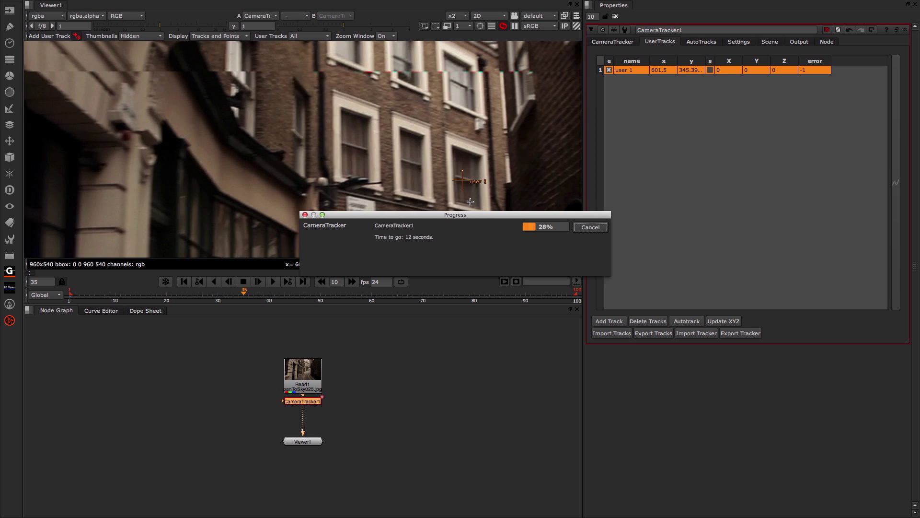
left_click_drag(466, 216, 417, 327)
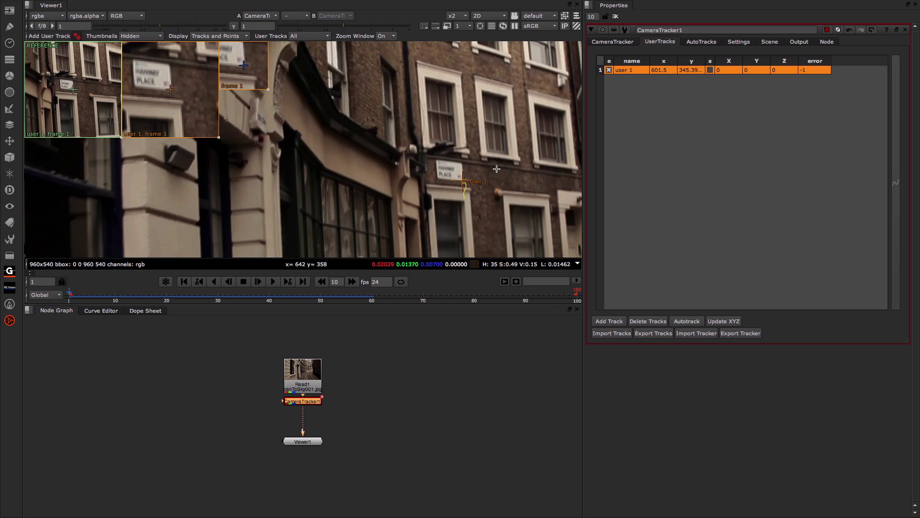
scroll(487, 187, "up", 5)
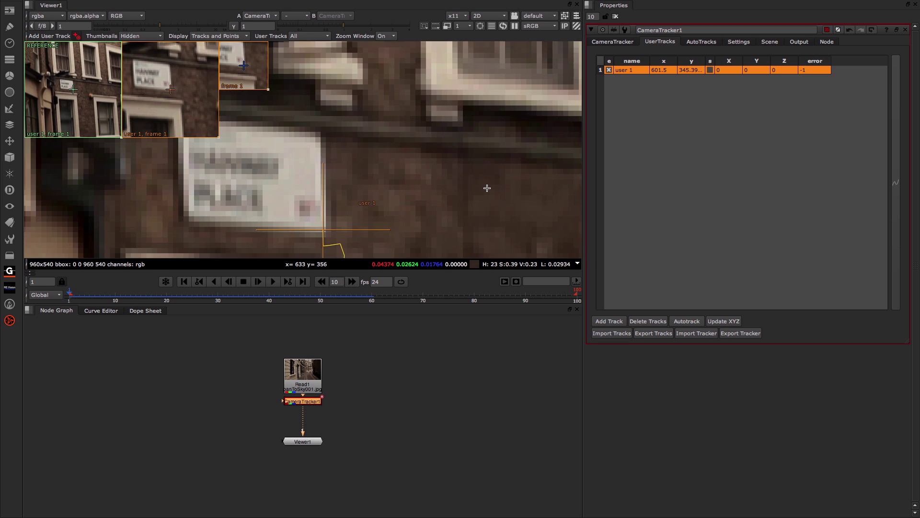
Review the user 1 track path at frames 40 and 50.
left_click(269, 294)
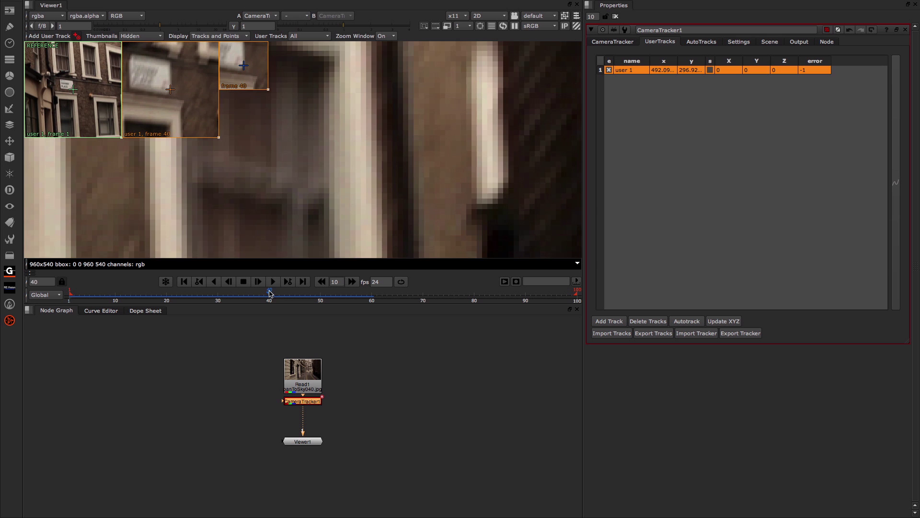
scroll(334, 154, "down", 4)
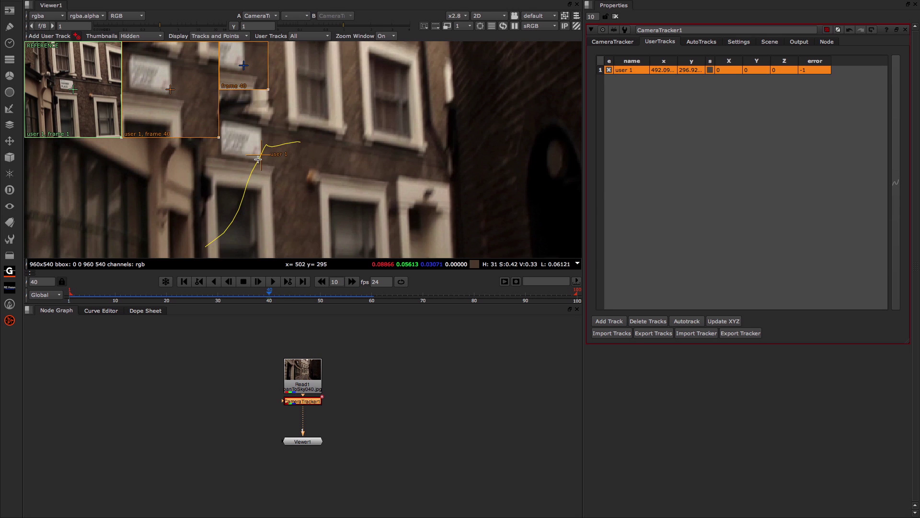
scroll(261, 159, "up", 2)
left_click(321, 293)
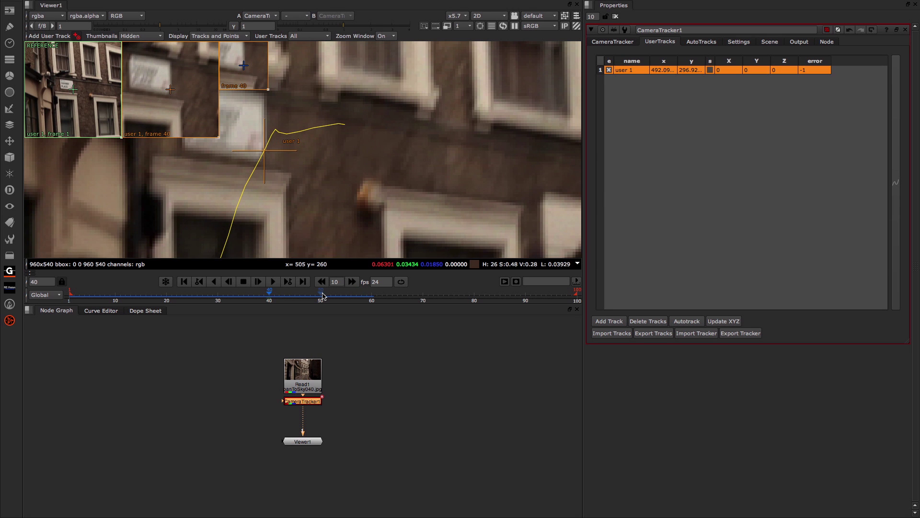
middle_click_drag(252, 192, 364, 117)
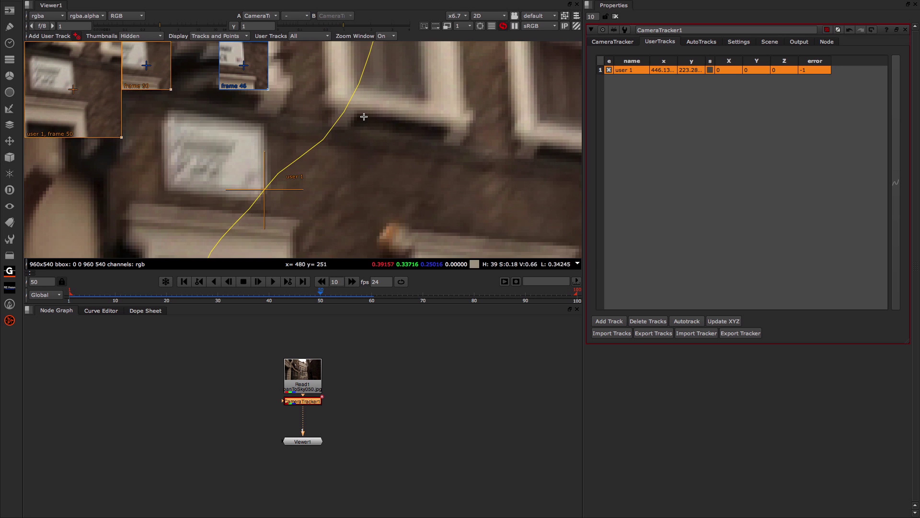
scroll(341, 210, "down", 5)
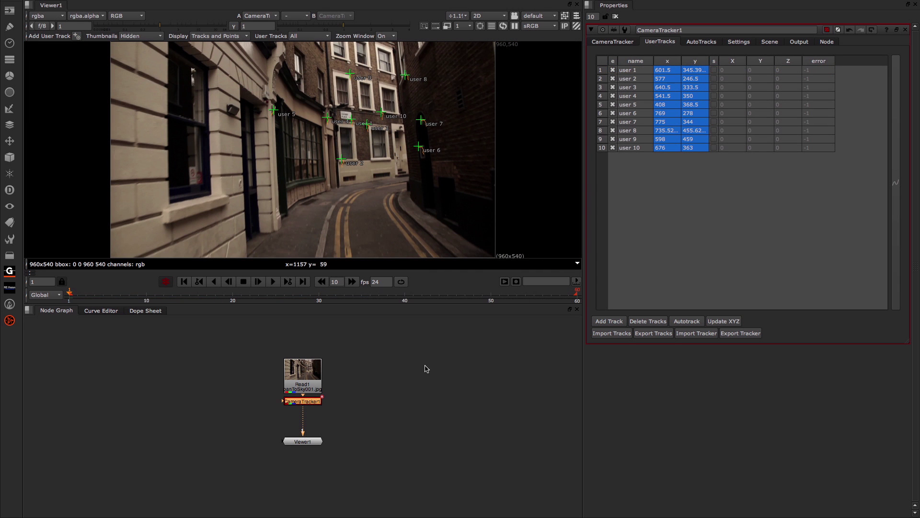
Show User Tracks thumbnails and inspect user 1's reference at frame 50.
left_click(129, 37)
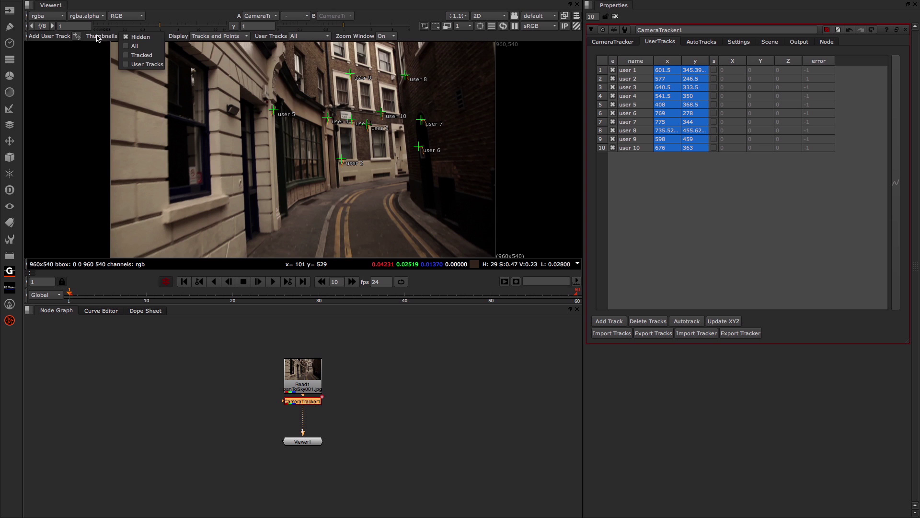
left_click(138, 65)
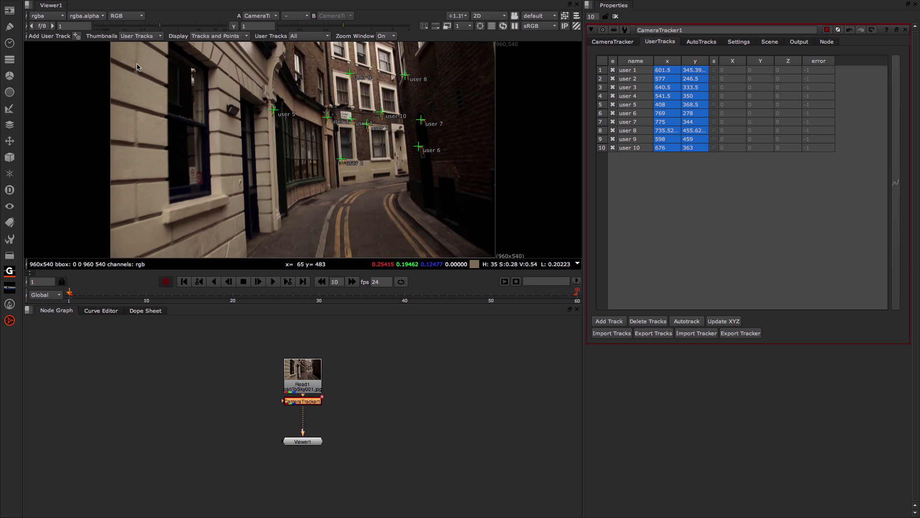
left_click(630, 70)
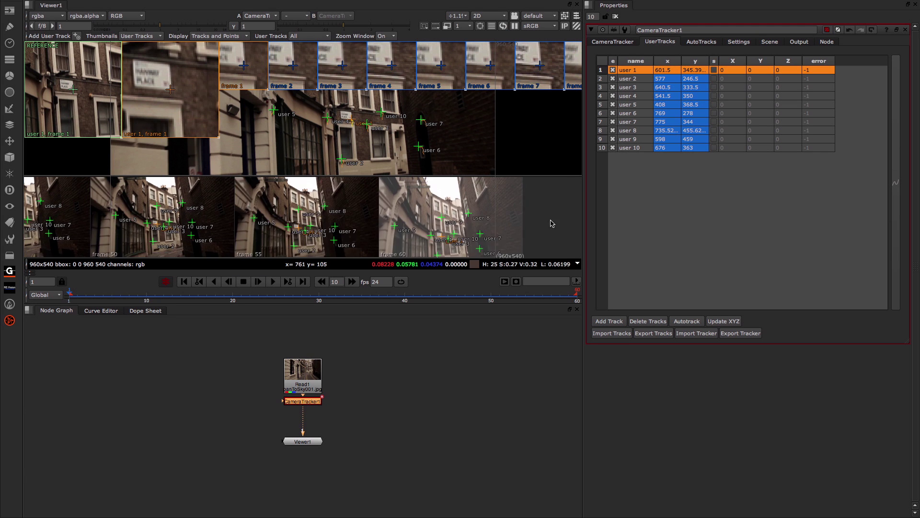
left_click(256, 202)
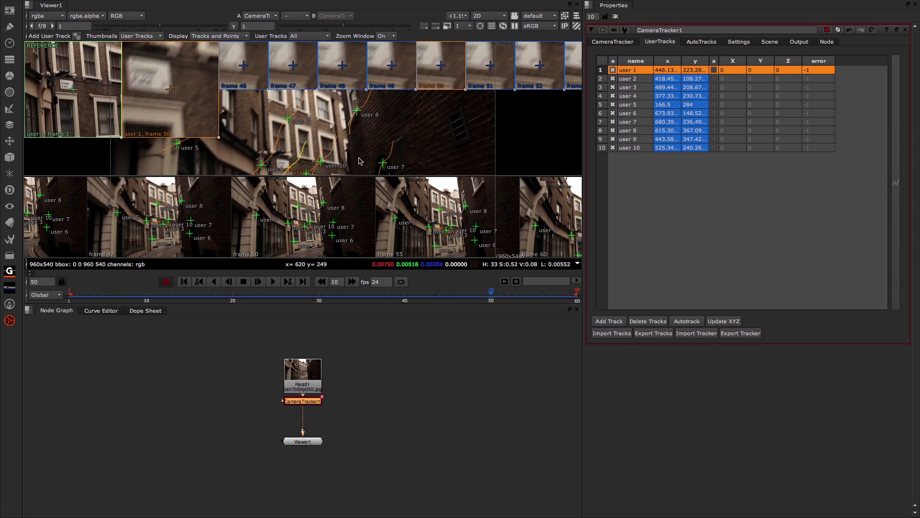
Set Thumbnails to Hidden, deselect user 1, and return to the CameraTracker tab.
left_click(141, 36)
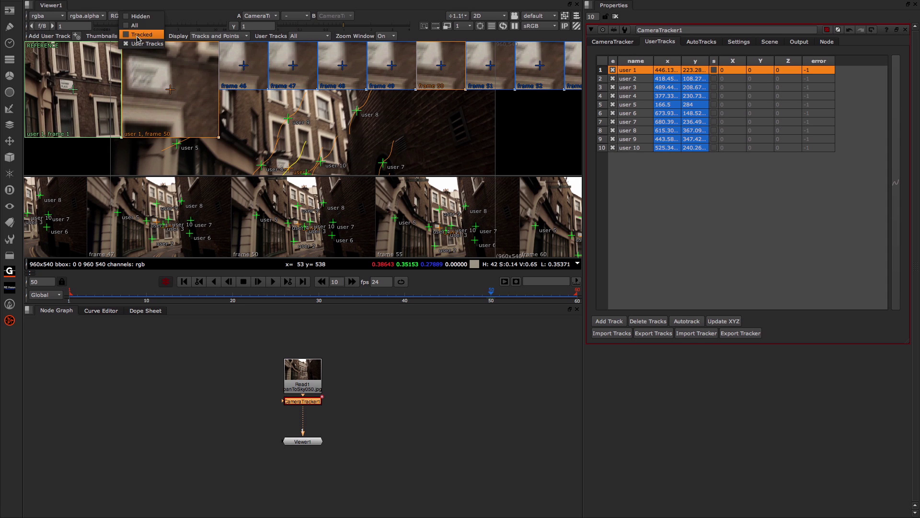
left_click(140, 16)
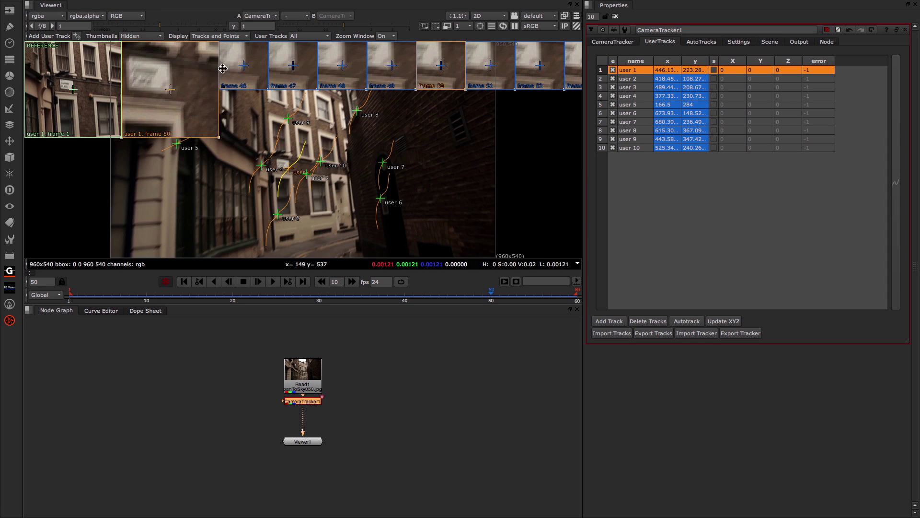
left_click(663, 206)
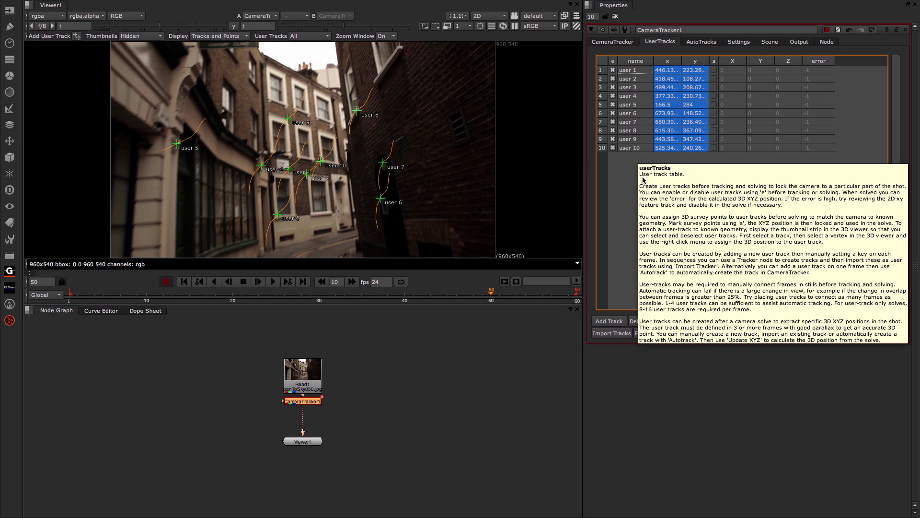
left_click(609, 42)
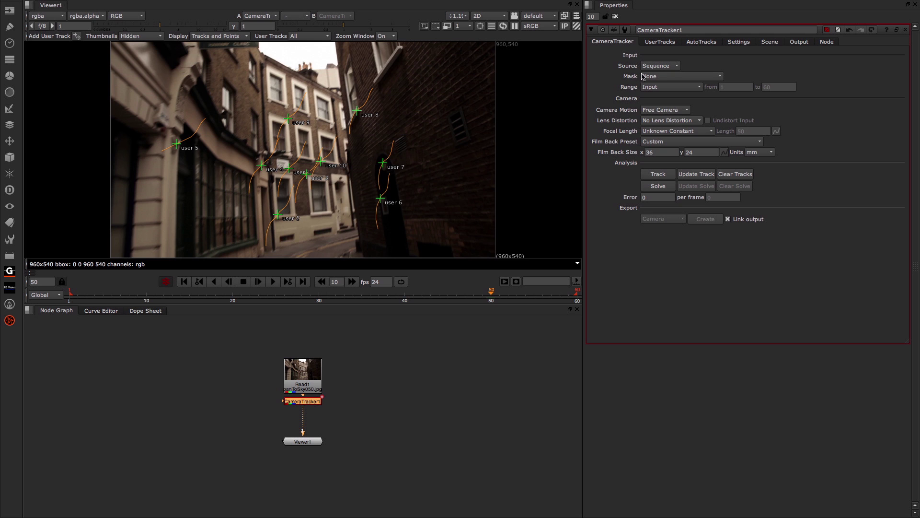
Solve the camera to 0.53 error and create a Scene+ export.
left_click(657, 186)
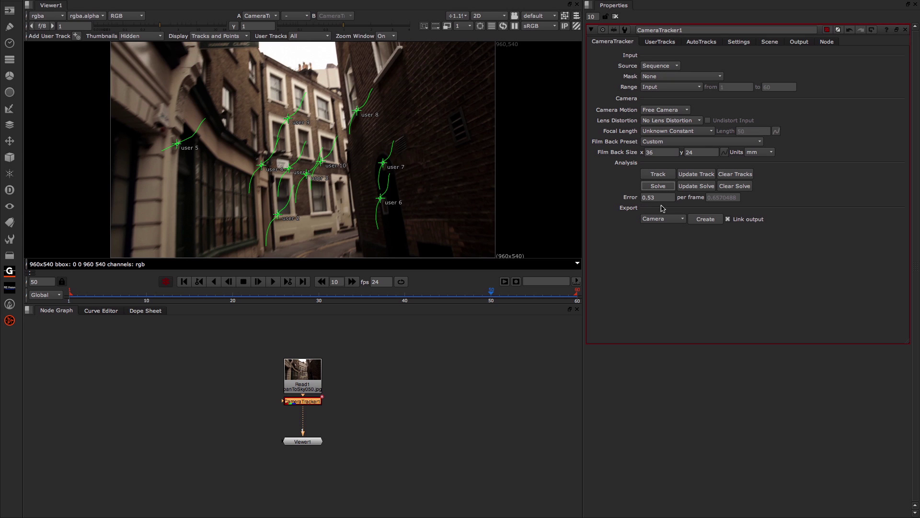
left_click(684, 221)
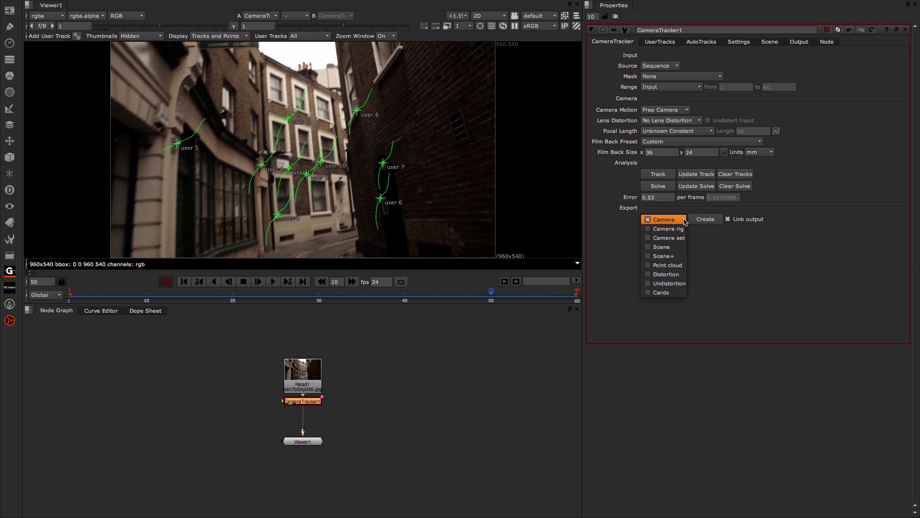
left_click(666, 254)
left_click(702, 223)
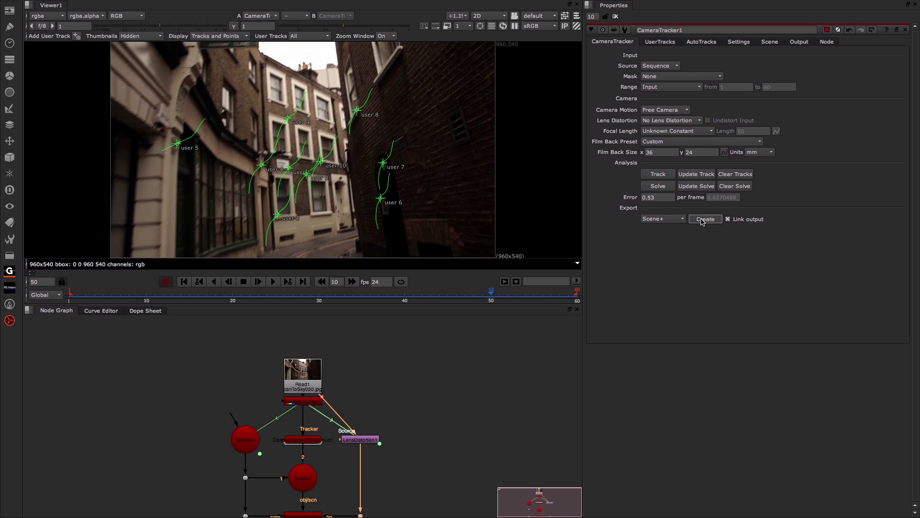
middle_click_drag(346, 450, 338, 392)
Move Viewer1 below ScanlineRender and orbit the solved camera and point cloud in 3D.
left_click_drag(314, 389, 315, 489)
left_click(307, 458)
key("1")
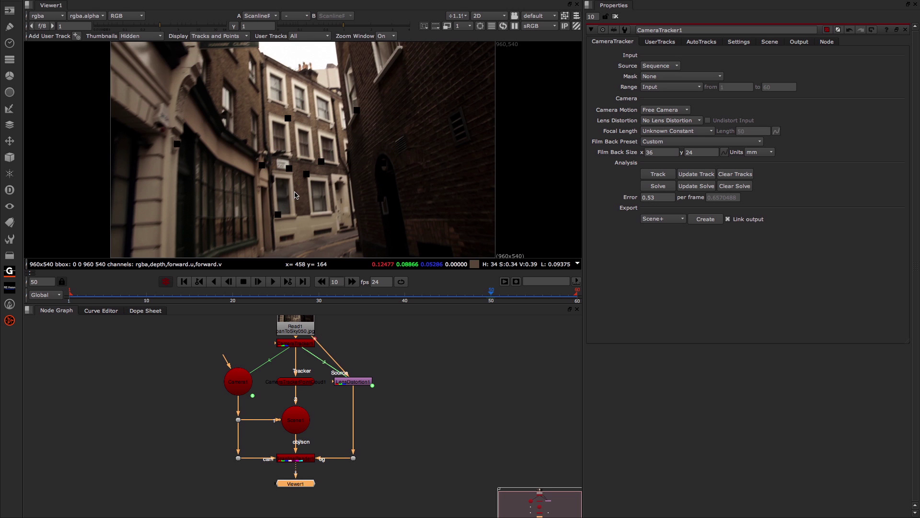
key("Tab")
scroll(318, 136, "up", 5)
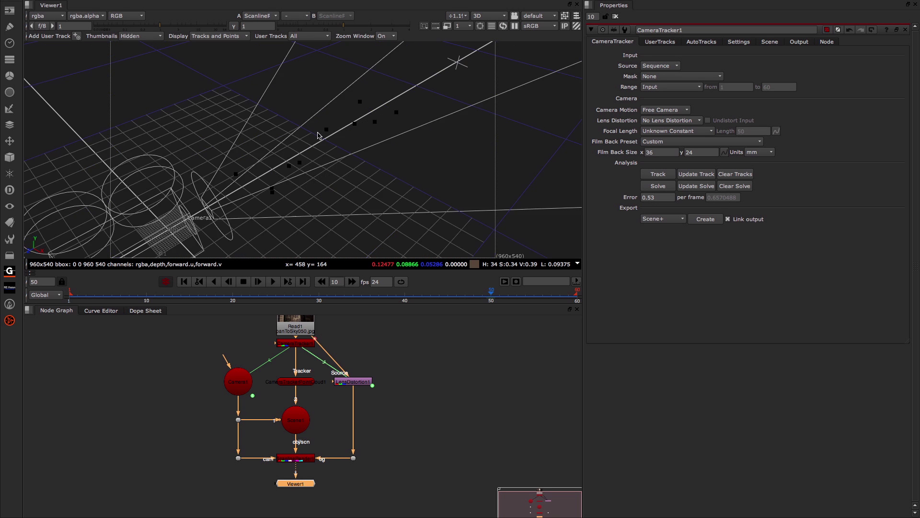
left_click_drag(252, 175, 491, 126, "ctrl")
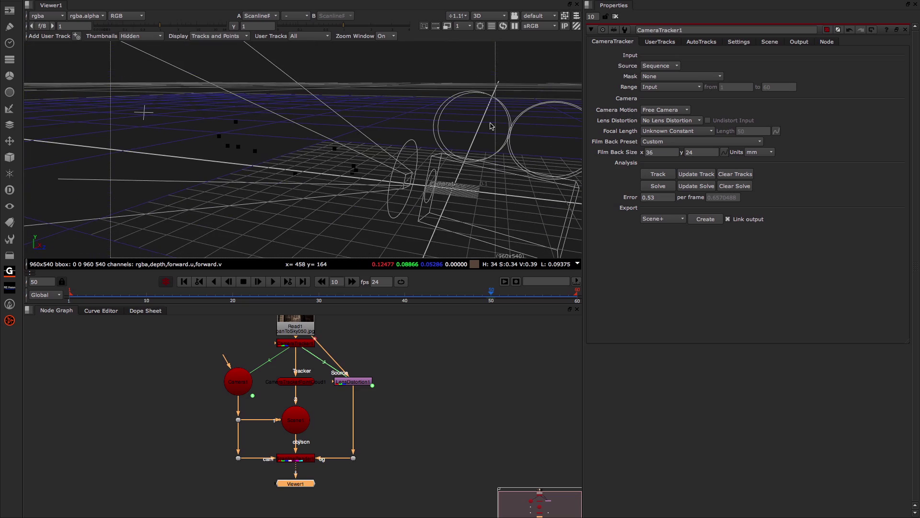
scroll(342, 197, "down", 5)
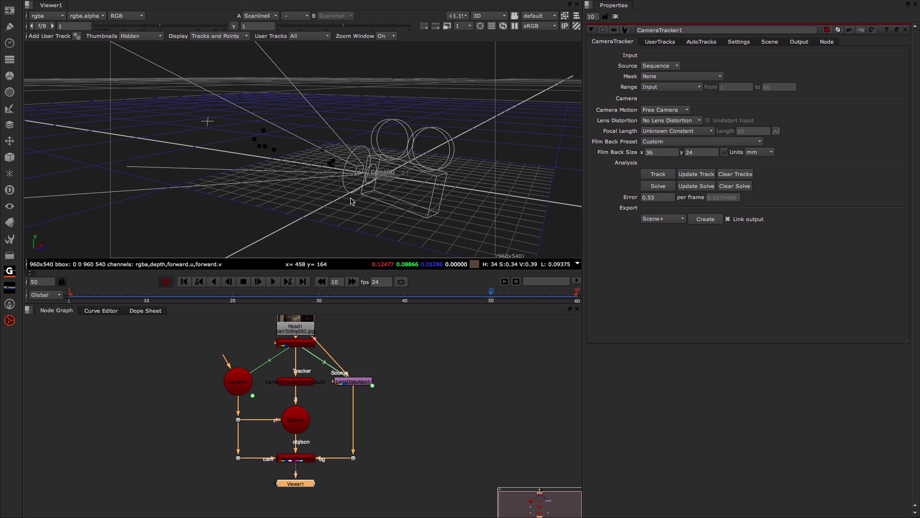
Play the solved camera move, then return to frame 1 viewing CameraTracker1.
left_click(273, 282)
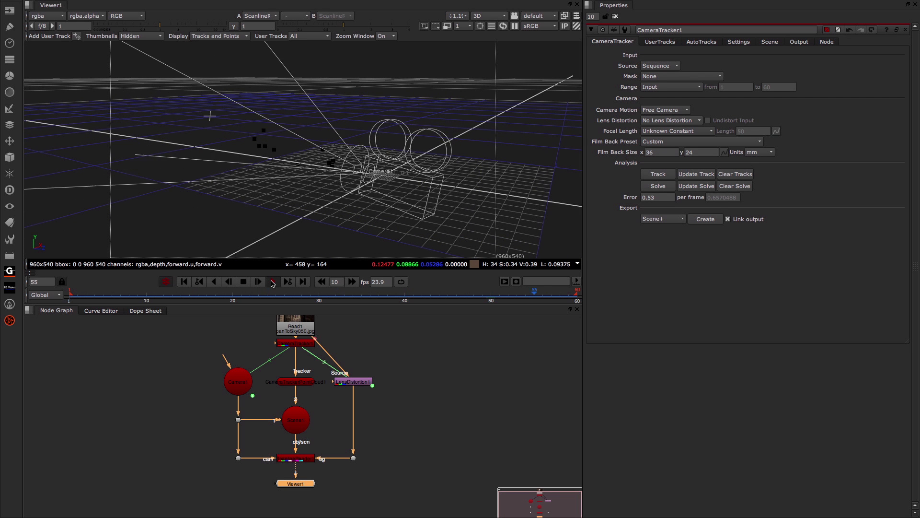
left_click(244, 283)
left_click(183, 282)
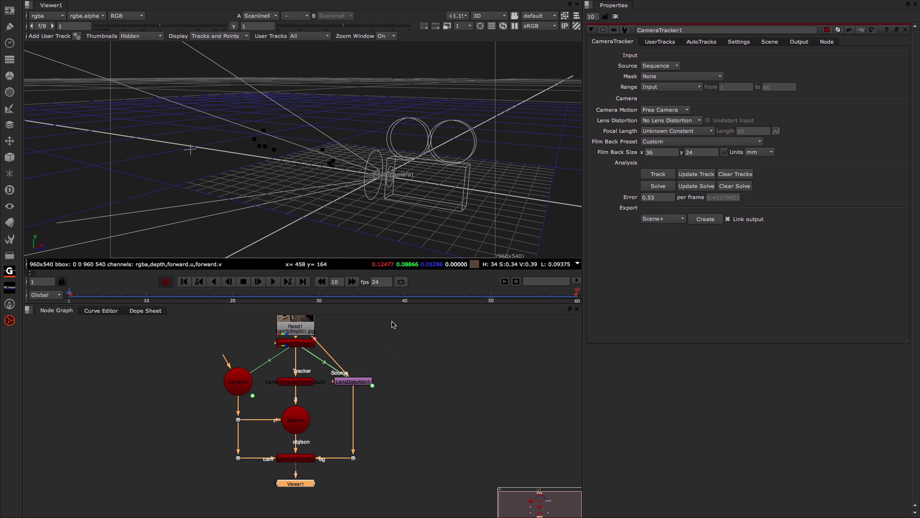
key("1")
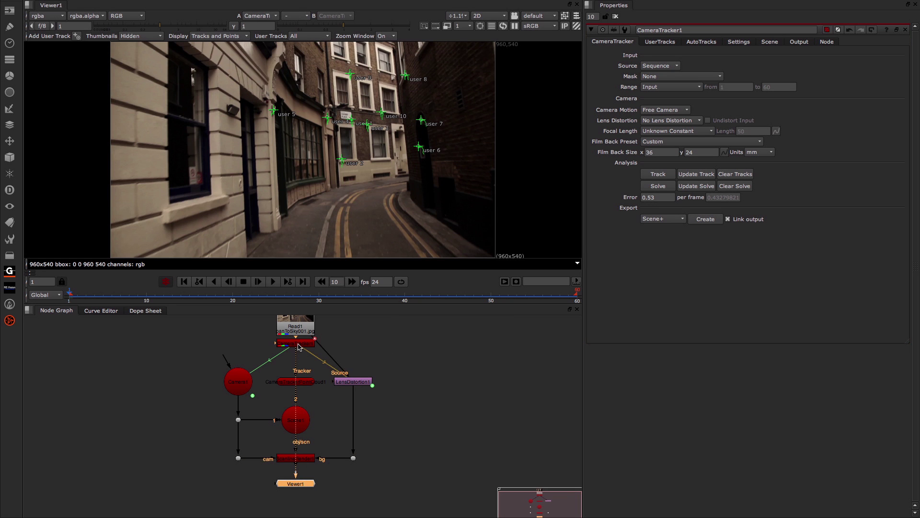
Add user 11 at 480, 270 and untick the solve column for users 10 down to 5.
left_click(664, 43)
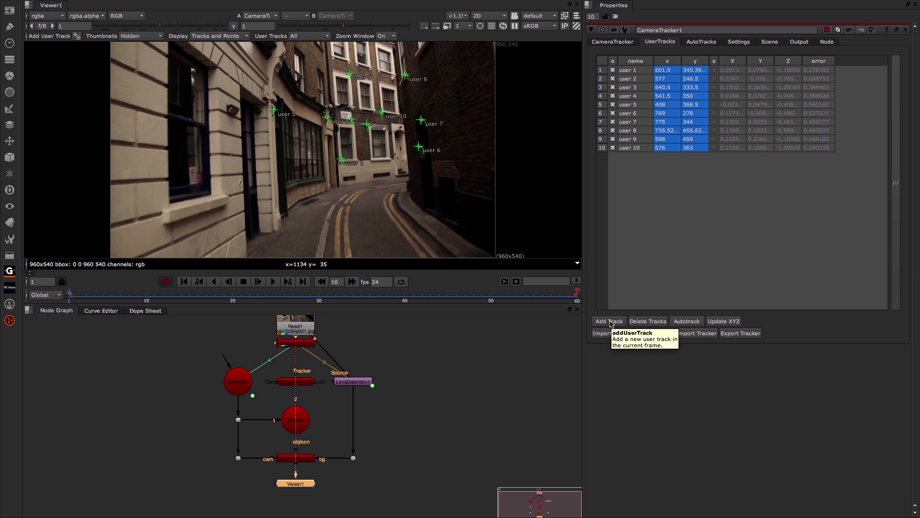
left_click(612, 322)
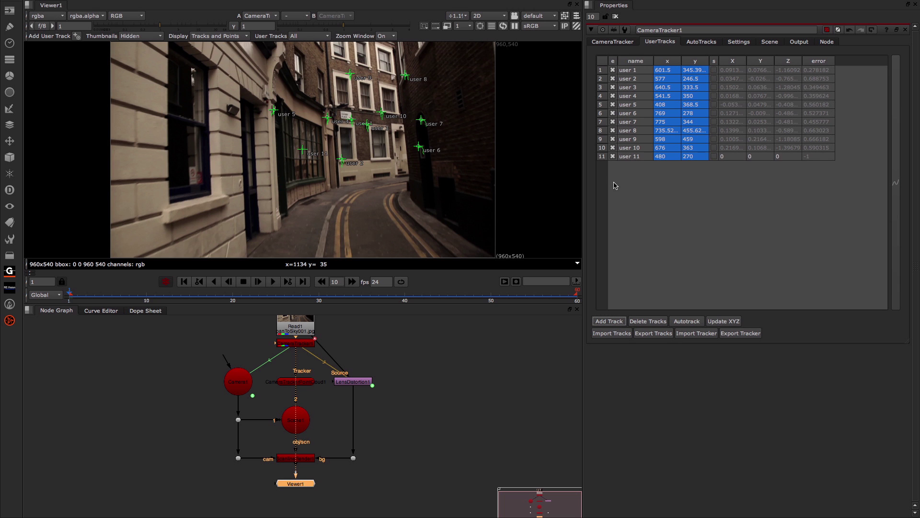
left_click(613, 148)
left_click(613, 139)
left_click(613, 130)
left_click(613, 122)
left_click(612, 113)
left_click(612, 104)
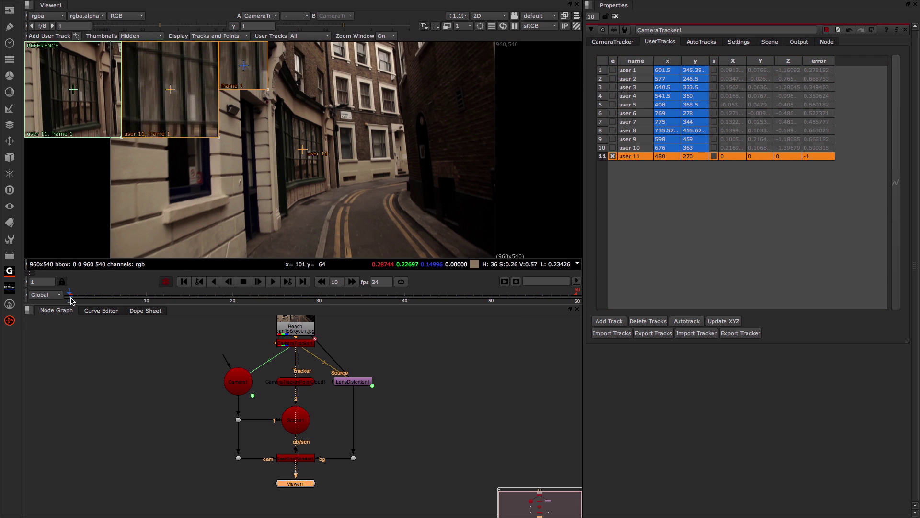
Place user 11 on the building facade and key its position at frames 10 and 20.
left_click_drag(303, 153, 315, 197)
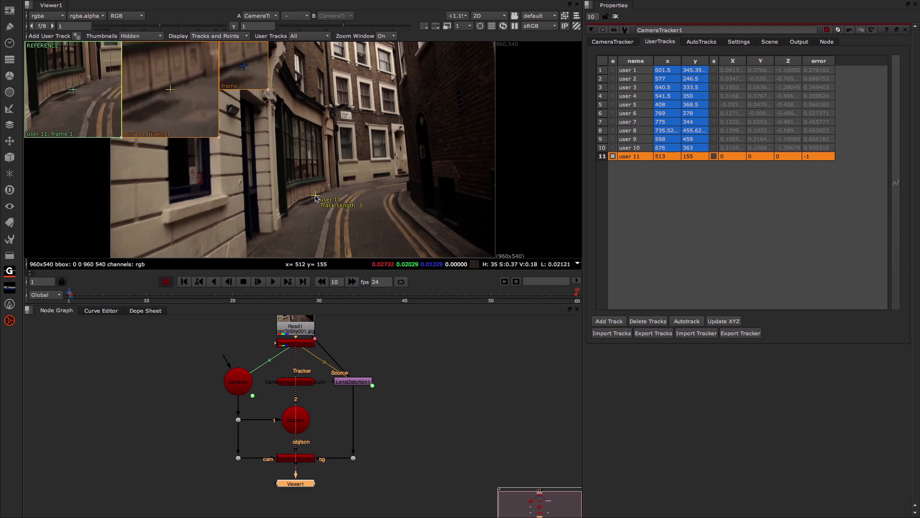
left_click_drag(319, 202, 317, 200)
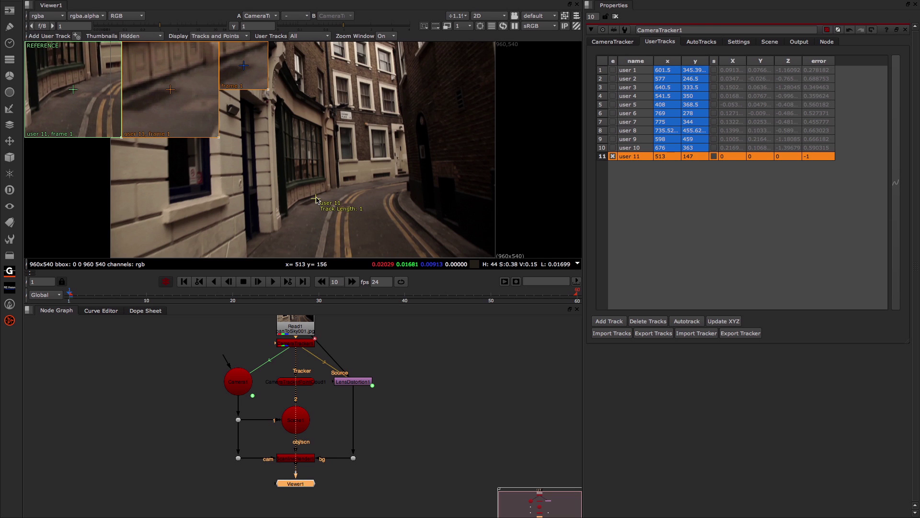
left_click_drag(171, 90, 168, 83)
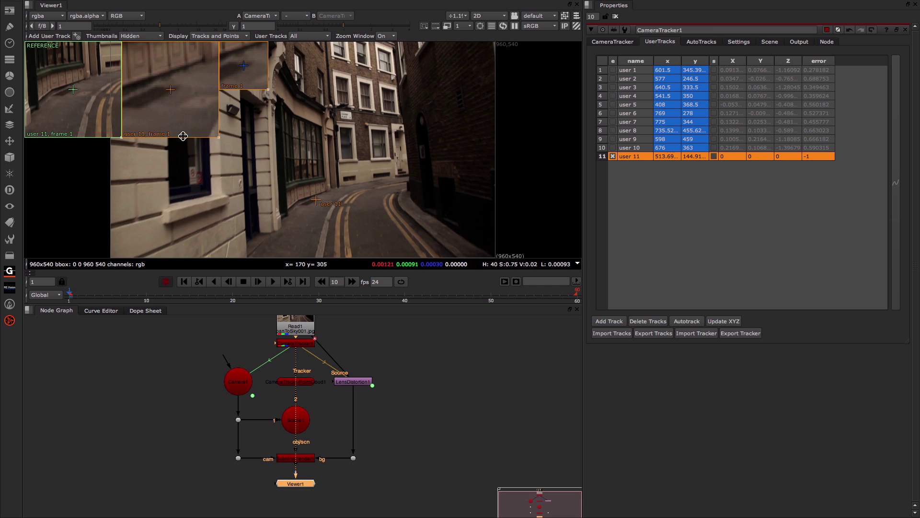
left_click_drag(317, 200, 343, 119)
left_click_drag(176, 95, 186, 94)
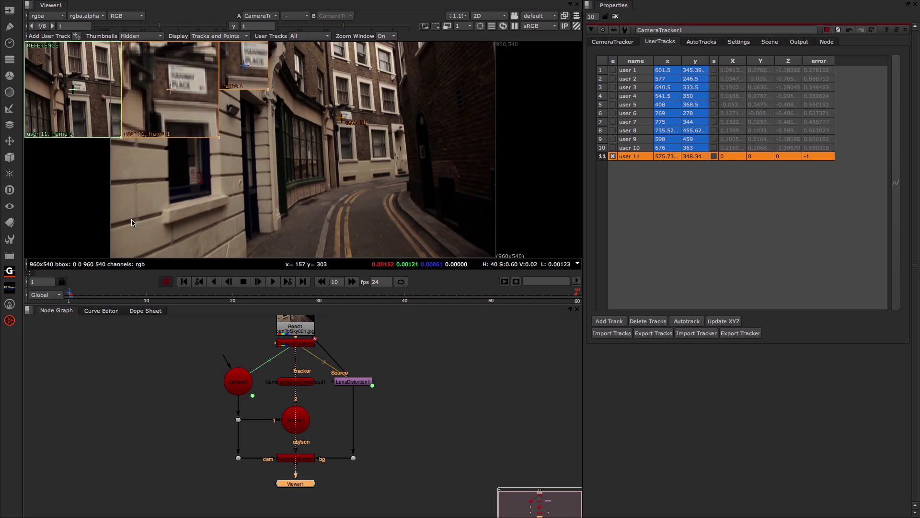
left_click(146, 294)
left_click_drag(184, 111, 183, 86)
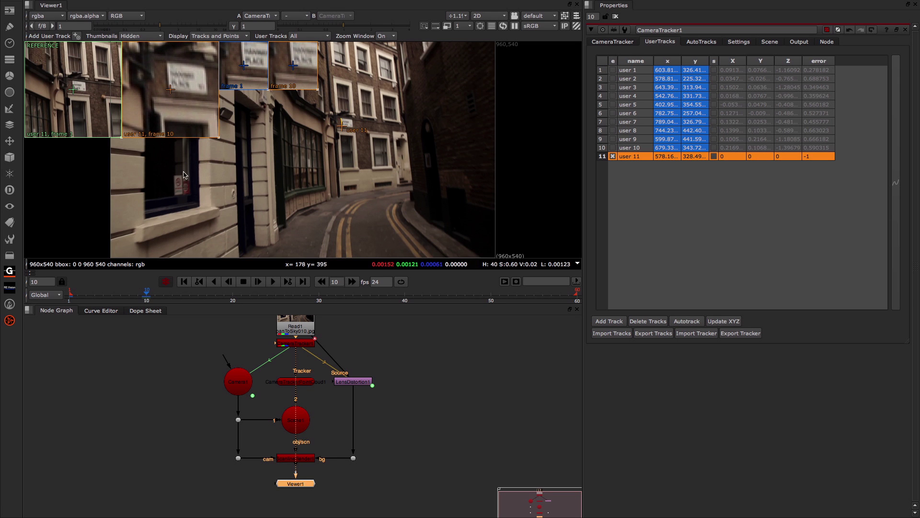
left_click(233, 294)
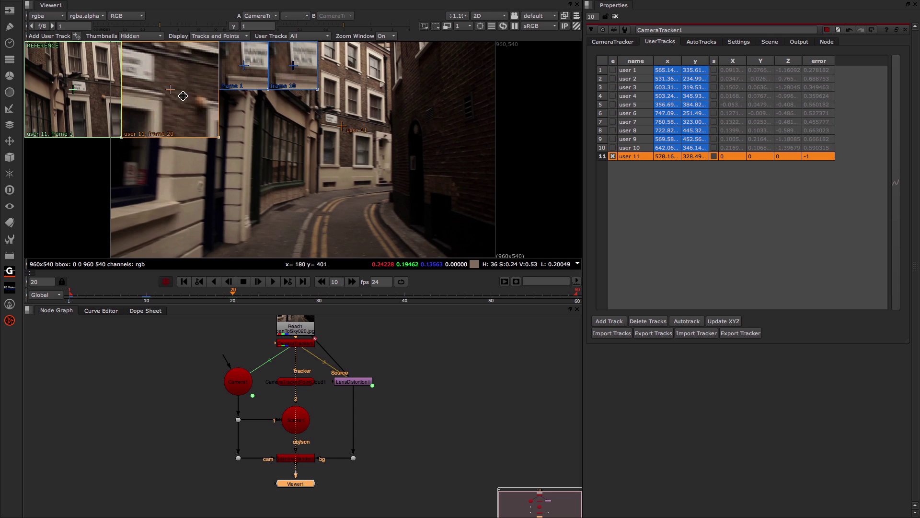
mouse_move(182, 95)
left_mouse_down()
mouse_move(186, 82)
mouse_move(199, 86)
mouse_move(173, 75)
mouse_move(181, 77)
left_mouse_up()
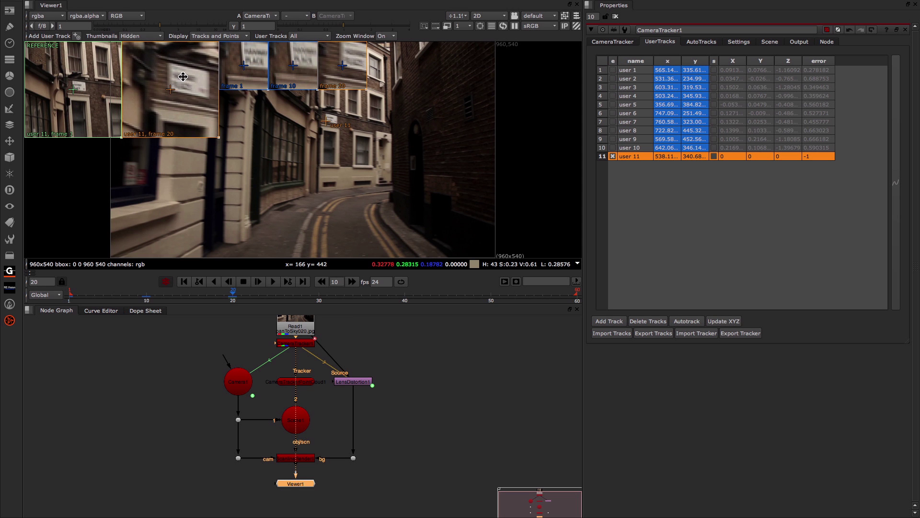
left_click(320, 298)
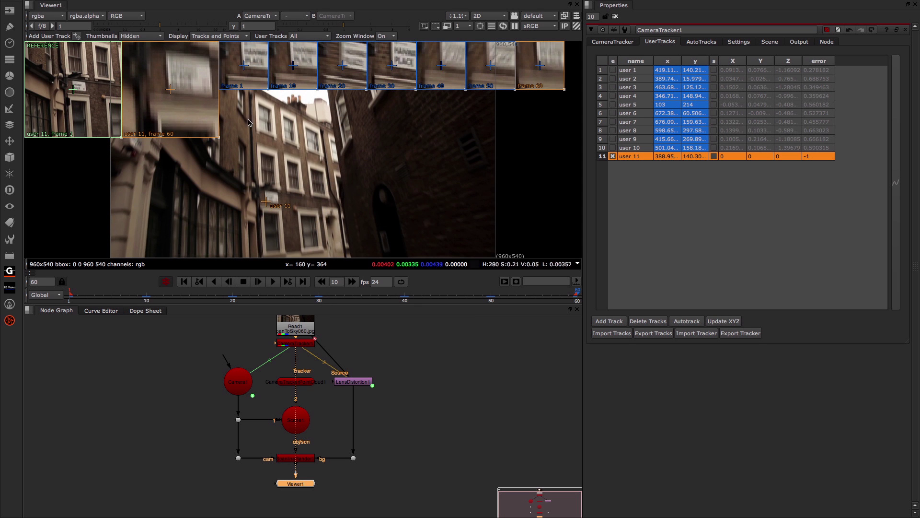
Tick the enable boxes for user 1 through user 4 in the UserTracks list.
left_click(614, 71)
left_click(614, 79)
left_click(614, 88)
left_click(614, 96)
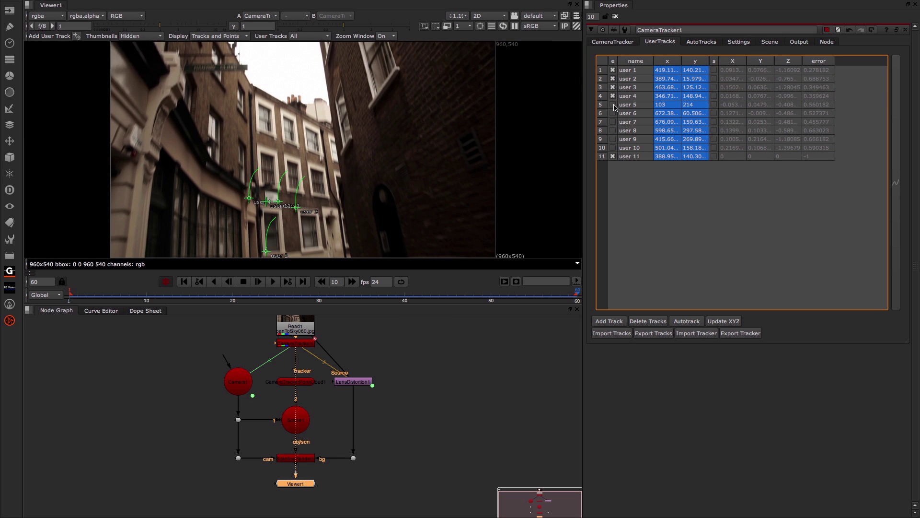
left_click(615, 104)
Review the CameraTracker tab, return to the UserTracks list, and deselect CameraTracker1.
left_click(613, 41)
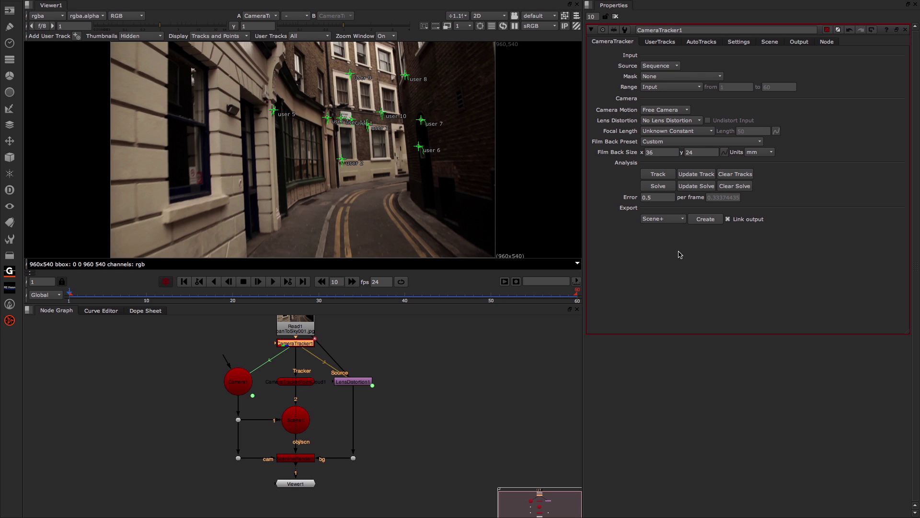
left_click(661, 42)
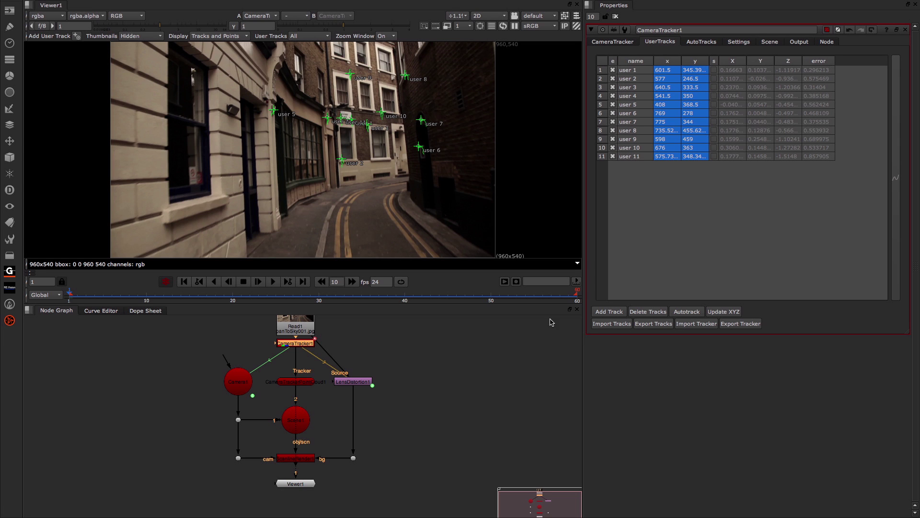
left_click(397, 344)
key("Tab")
Add a Tracker node connected to Read1 and view its output in Viewer1.
type("tra")
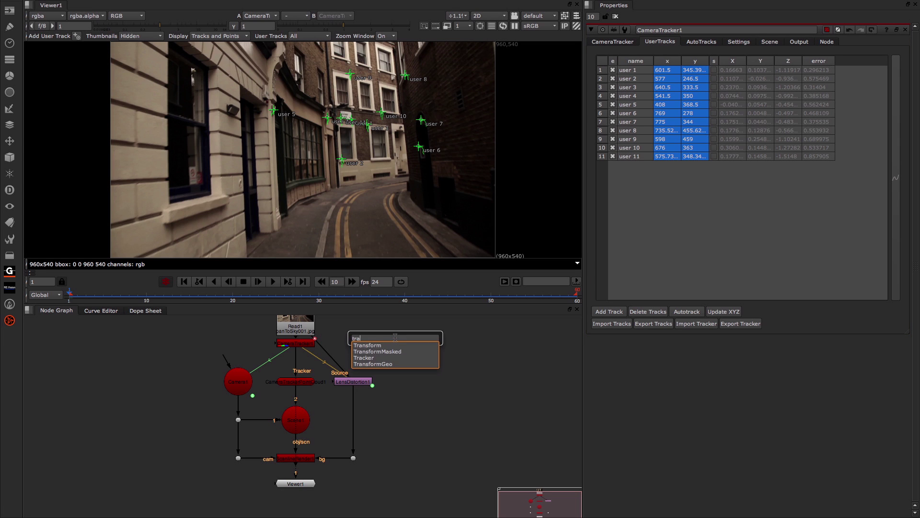
left_click(371, 358)
left_click_drag(389, 339, 298, 323)
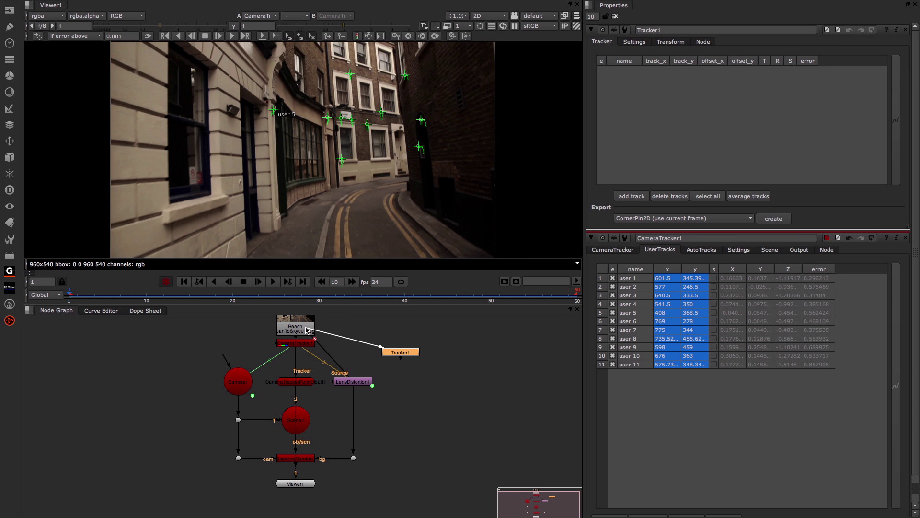
left_click_drag(396, 355, 398, 327)
key("1")
left_click_drag(296, 483, 332, 467)
left_click_drag(393, 447, 406, 357)
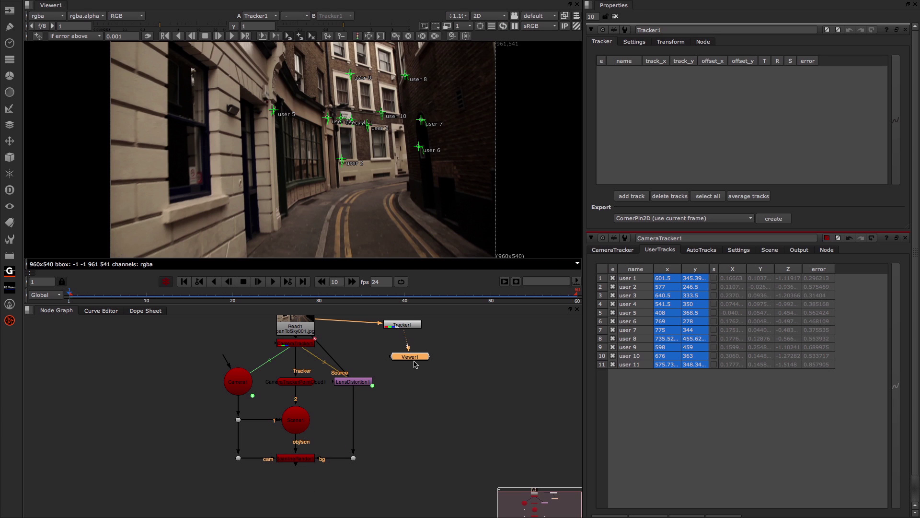
left_click(908, 238)
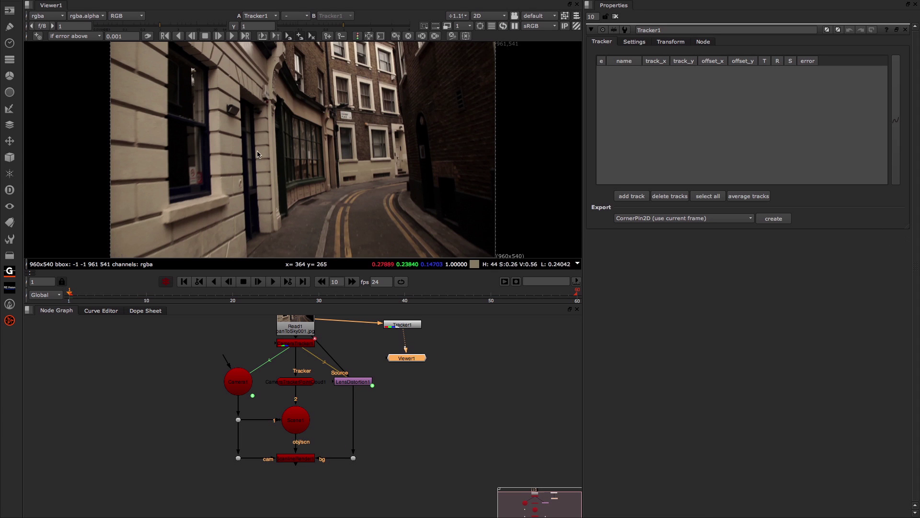
left_click_drag(402, 328, 403, 322)
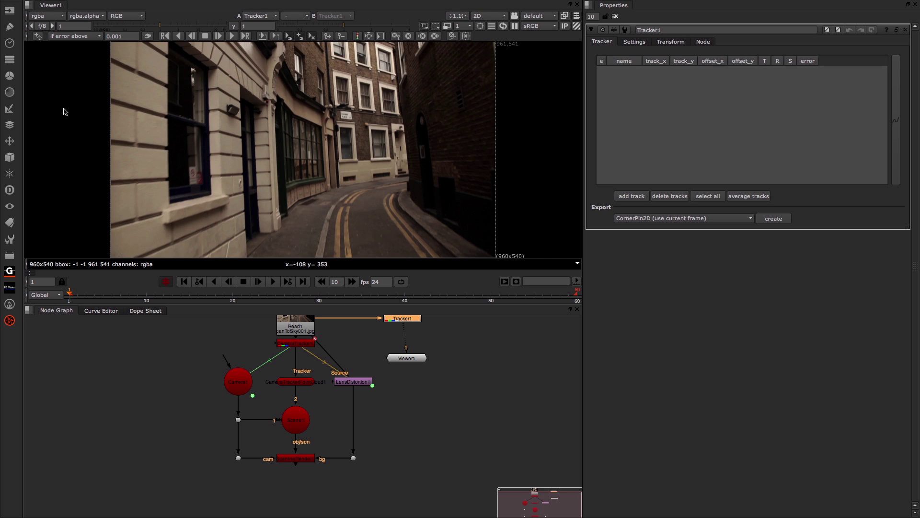
Add track 1 on a window at 600, 453, track it forward, and return to frame 1.
left_click(37, 36)
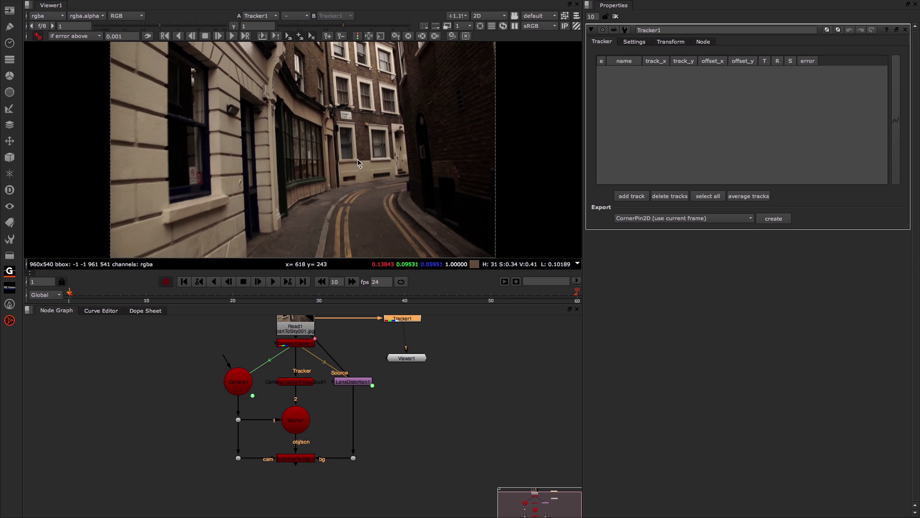
left_click(351, 76)
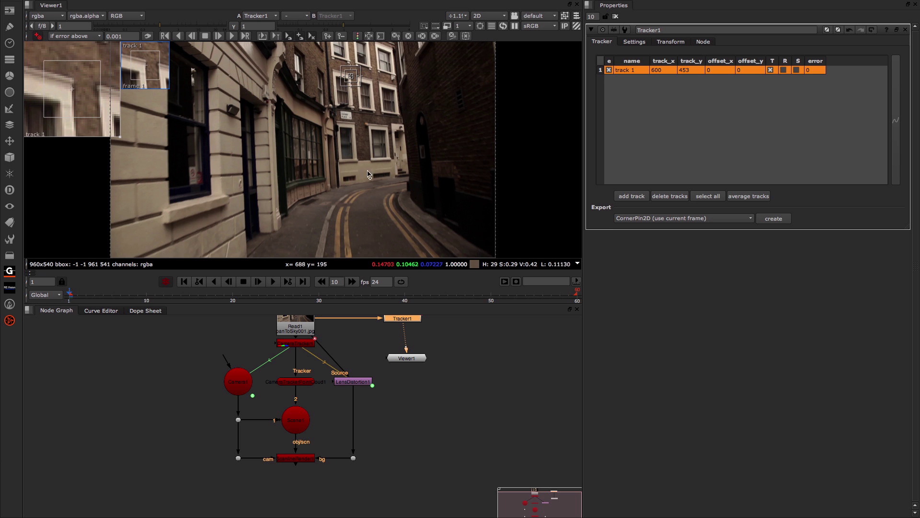
left_click(232, 37)
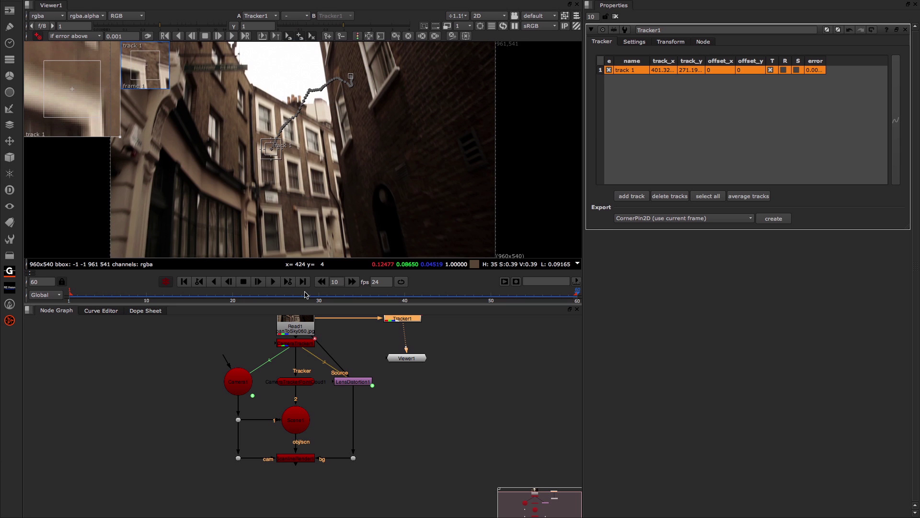
left_click_drag(314, 292, 225, 291)
left_click(185, 281)
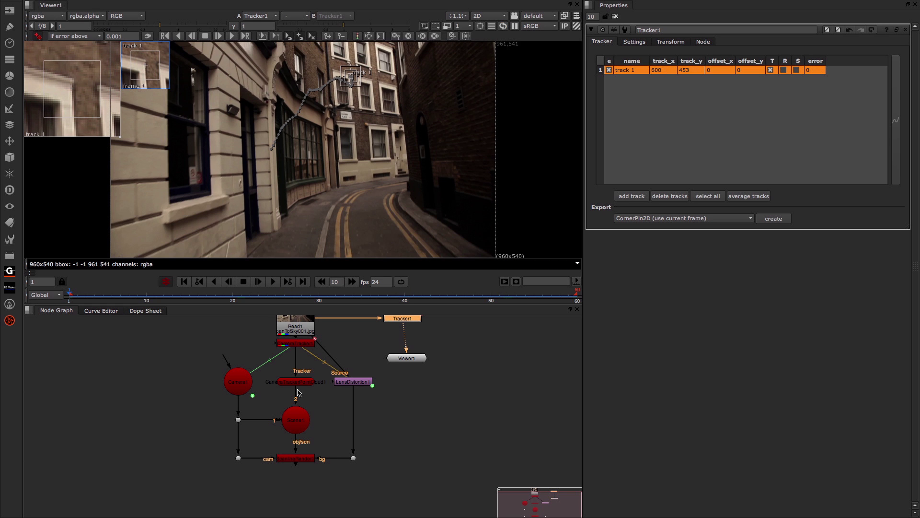
double_click(296, 343)
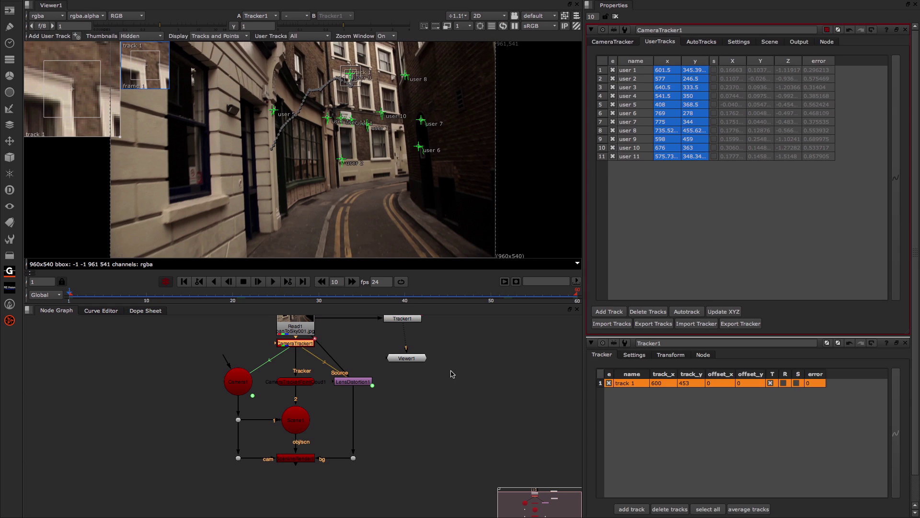
Add a new user track to CameraTracker1 and copy Tracker1's track 1 animation.
left_click(696, 427)
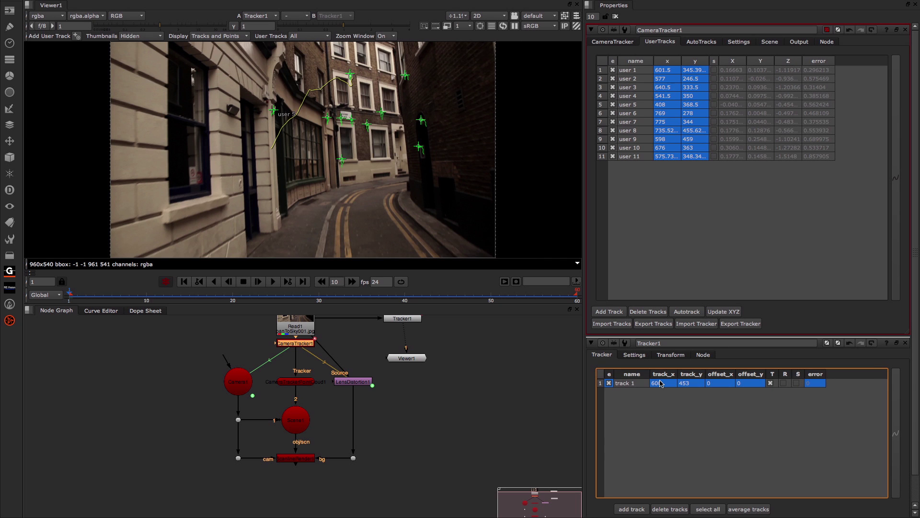
left_click(608, 312)
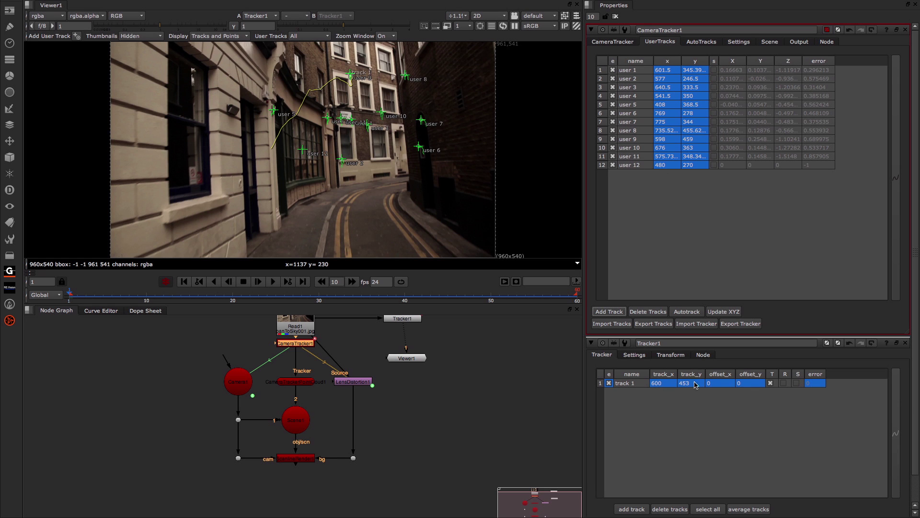
right_click(670, 386)
mouse_move(704, 470)
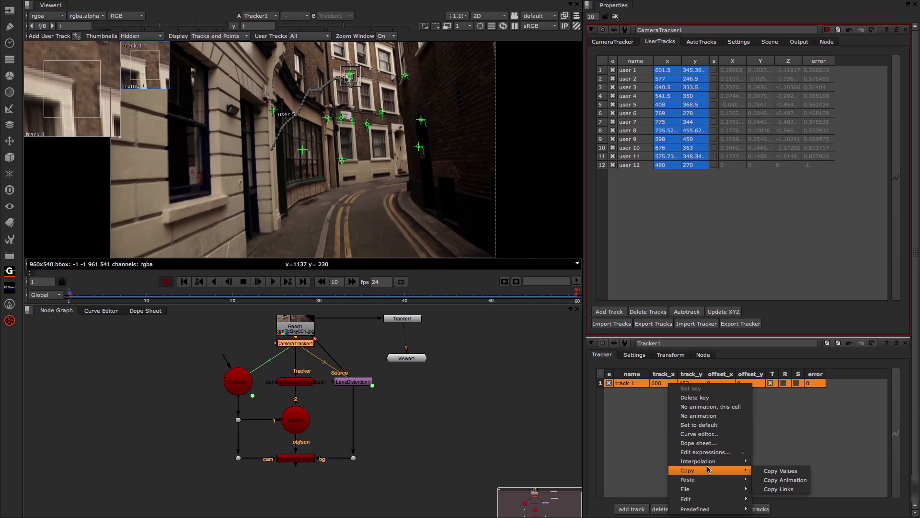
left_click(786, 480)
Paste the copied animation absolute into user 12 and check it at frame 28.
left_click(668, 167)
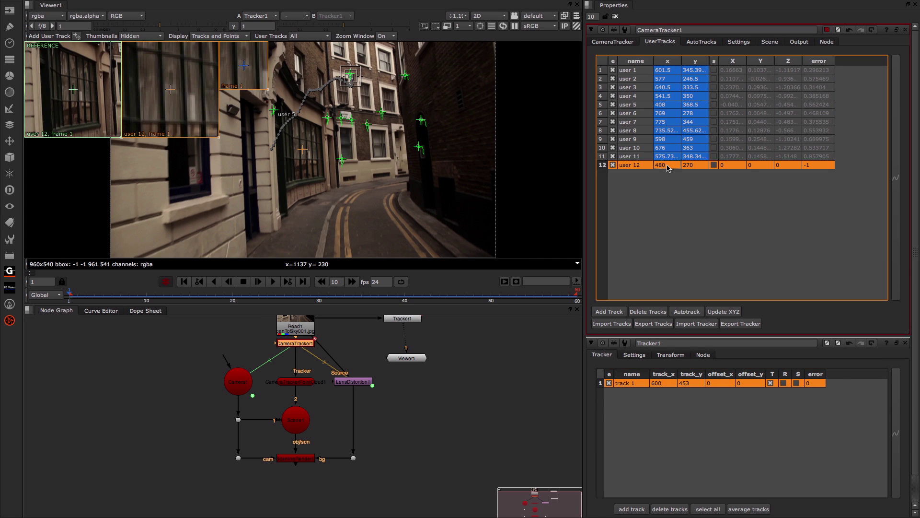
right_click(669, 166)
mouse_move(704, 263)
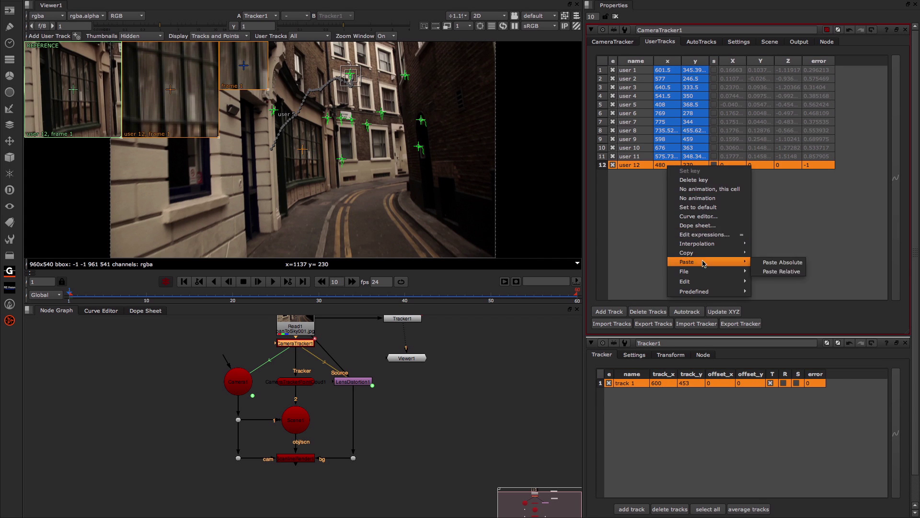
left_click(767, 262)
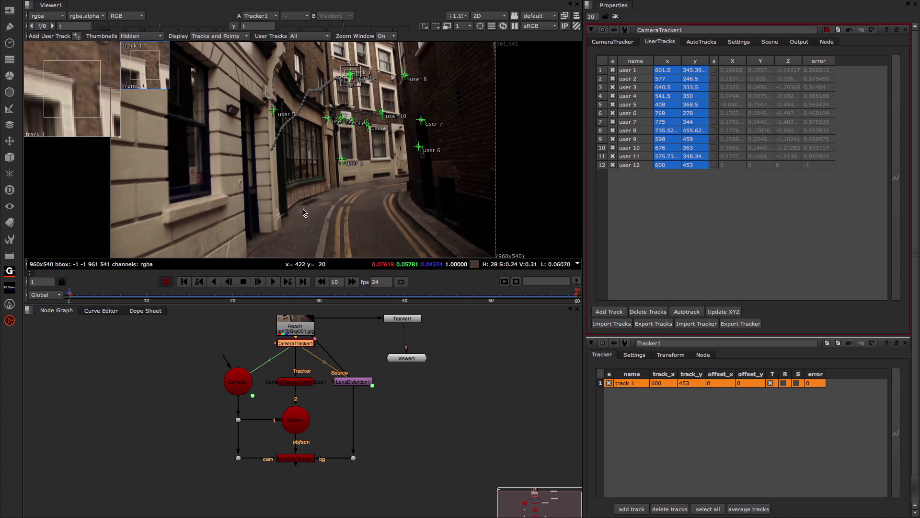
left_click_drag(241, 293, 301, 293)
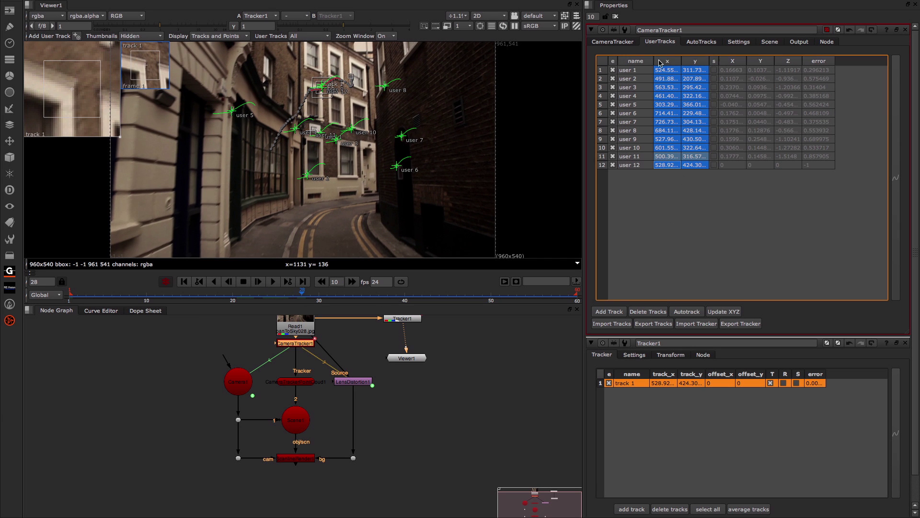
Update the solve over frames 1–60 and select user 12 to check its 2.47771 error.
left_click(616, 42)
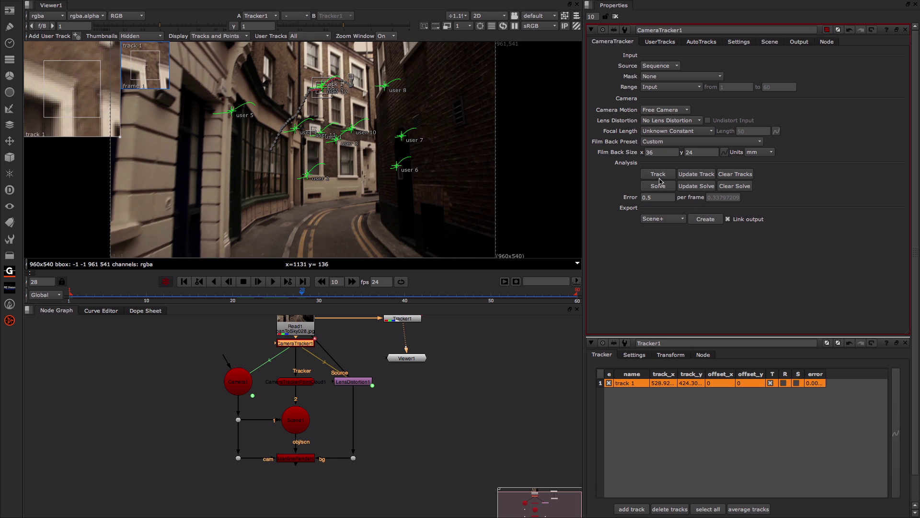
left_click(696, 187)
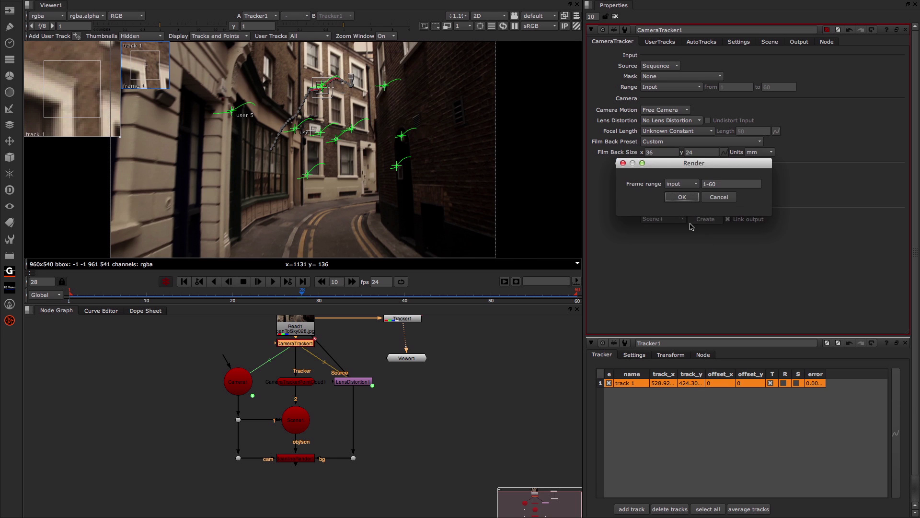
left_click(683, 197)
left_click(661, 43)
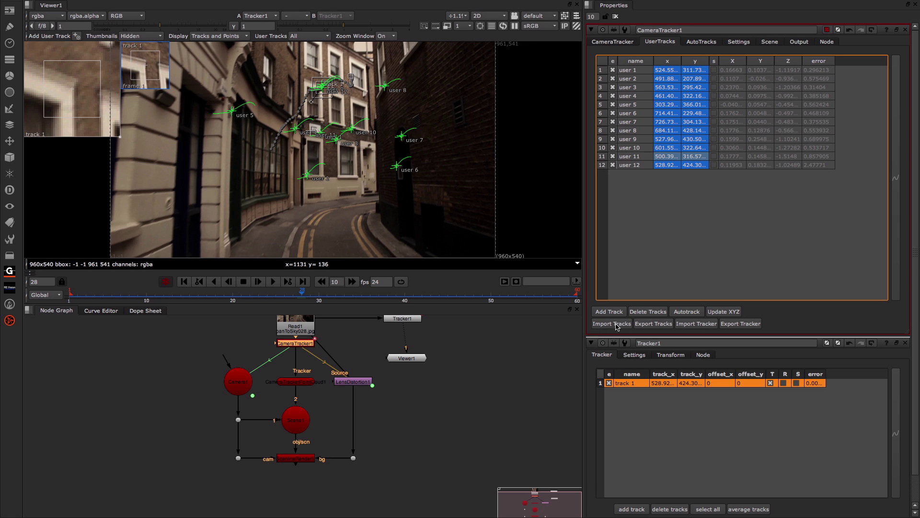
left_click(632, 165)
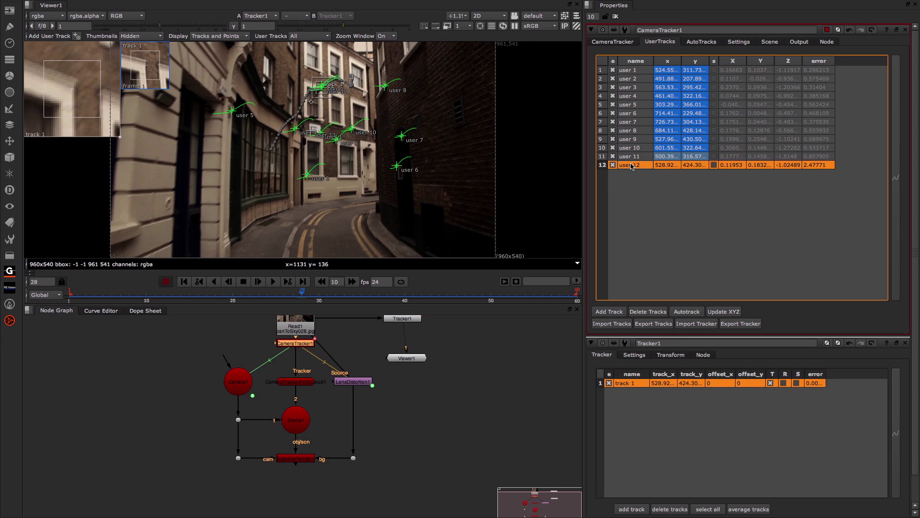
left_click(654, 324)
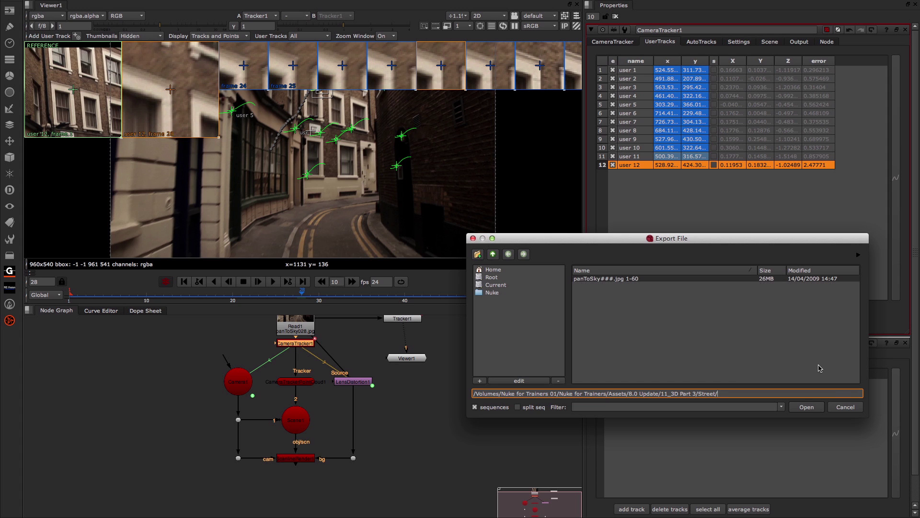
left_click(845, 407)
left_click(617, 324)
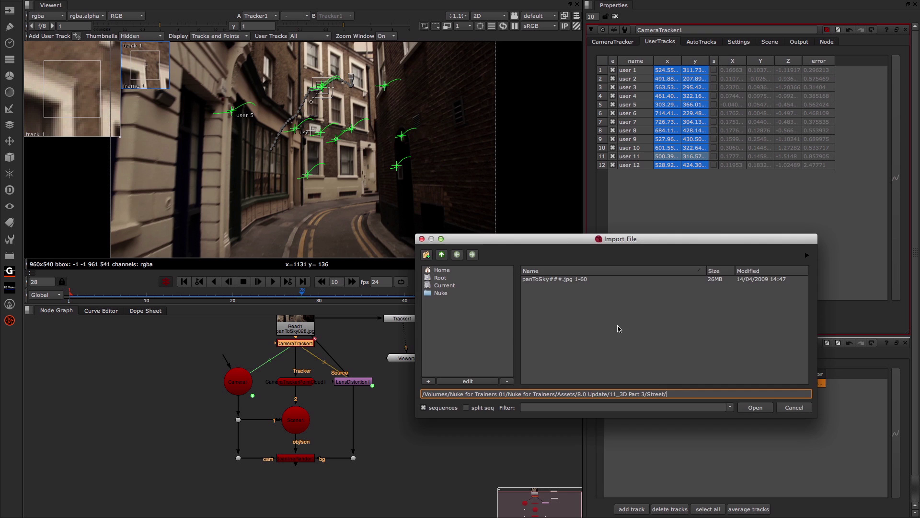
left_click(793, 409)
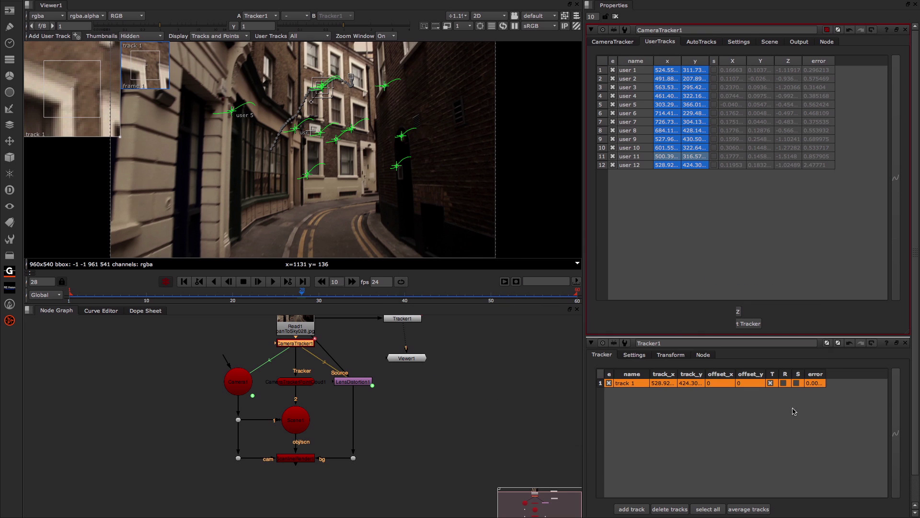